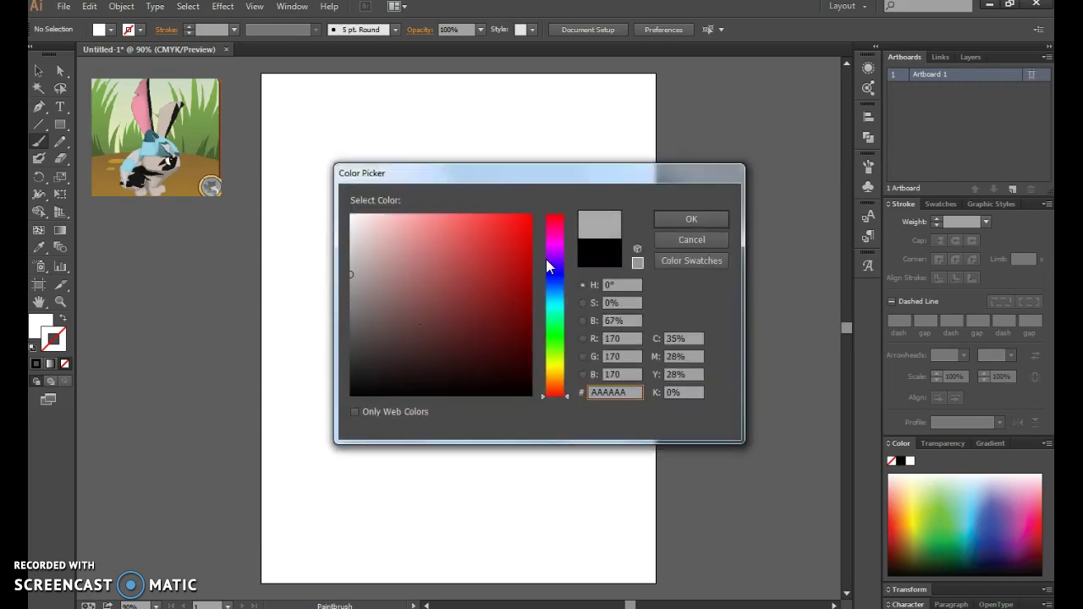
Set the stroke colour to grey AAAAAA and activate the artboard for resizing.
{"action": "left_click", "coordinate": [696, 218]}
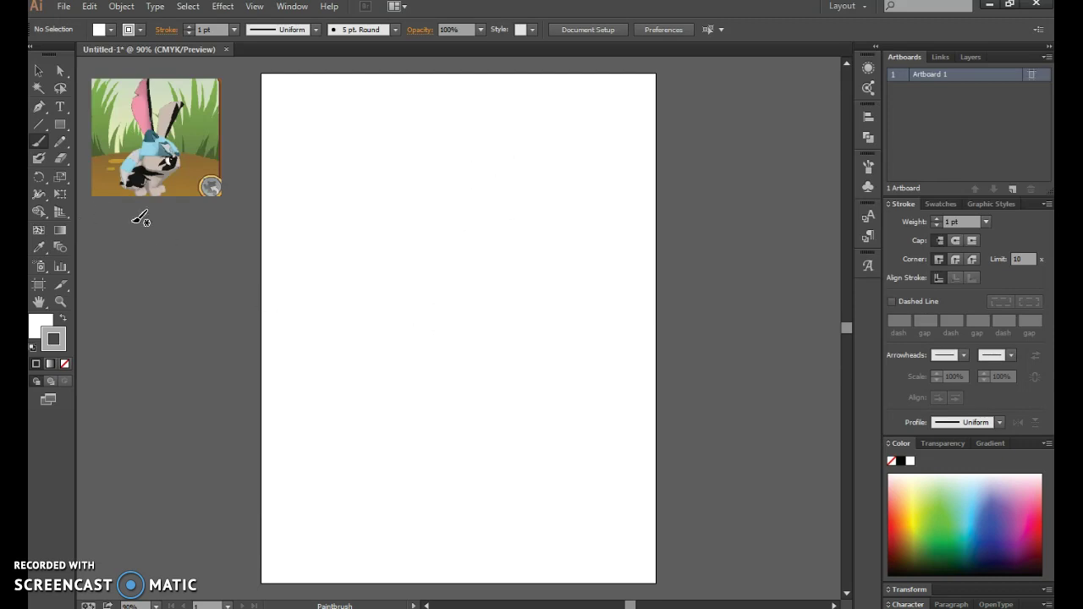
{"action": "left_click", "coordinate": [39, 285]}
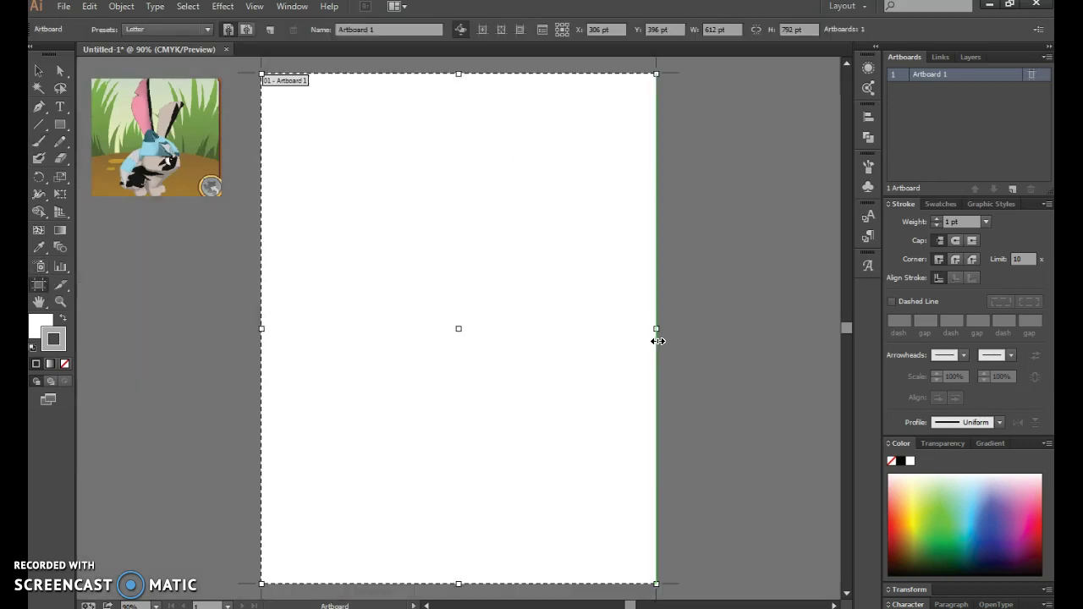
{"action": "left_click_drag", "start_coordinate": [658, 327], "coordinate": [823, 329]}
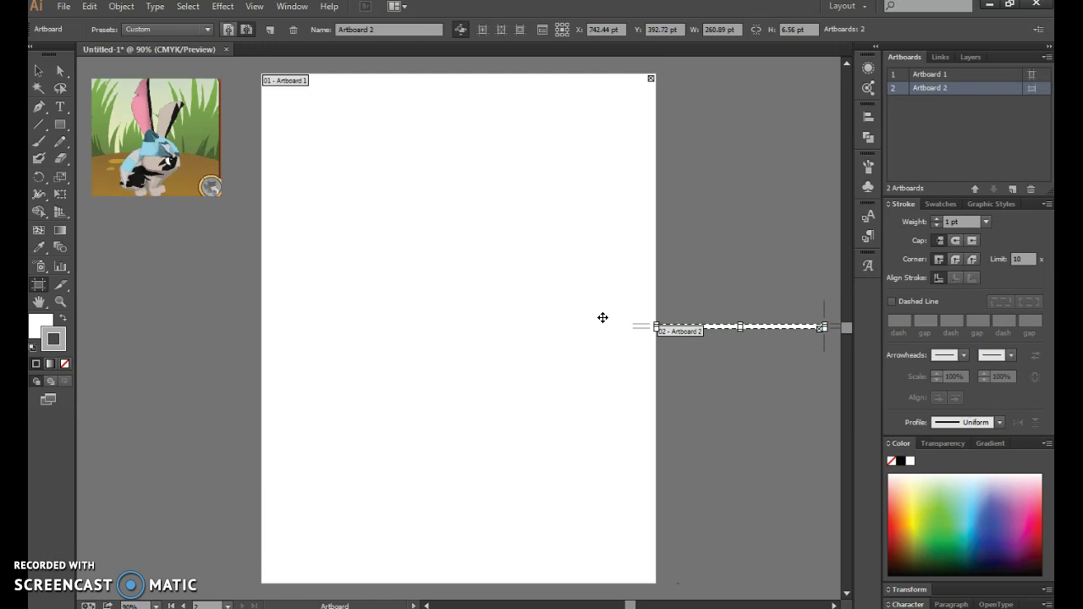
{"action": "right_click", "coordinate": [603, 323]}
{"action": "left_click", "coordinate": [629, 326]}
Widen the artboard by extending its right edge until the page is slightly wider than it is tall.
{"action": "left_click_drag", "start_coordinate": [658, 328], "coordinate": [842, 326]}
{"action": "left_click", "coordinate": [39, 70]}
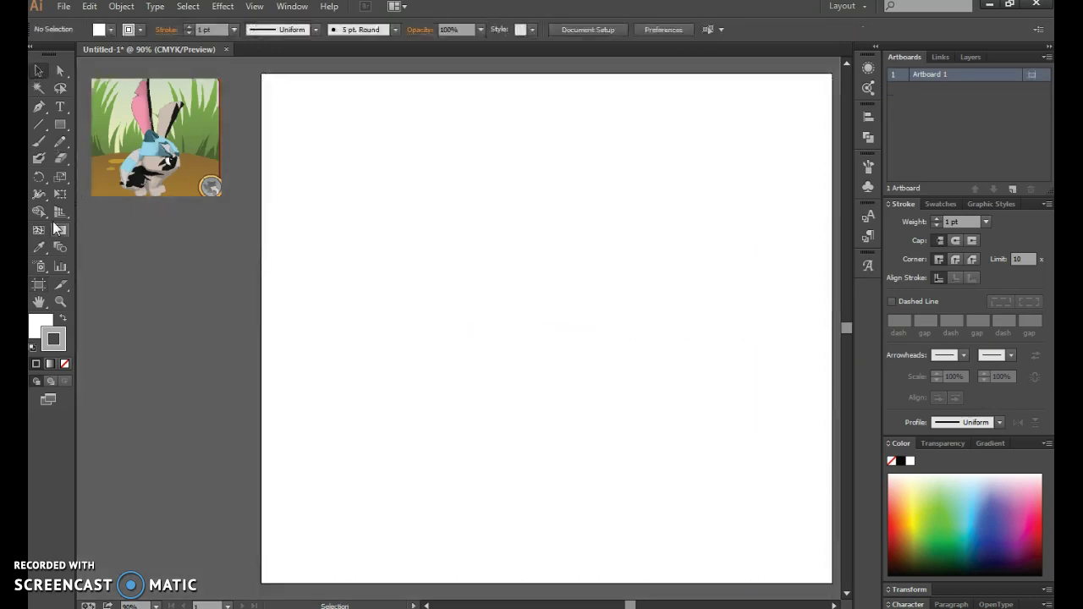
Sketch both sides of a tree trunk with curved, doubled Paintbrush strokes on the left half of the artboard.
{"action": "left_click", "coordinate": [41, 143]}
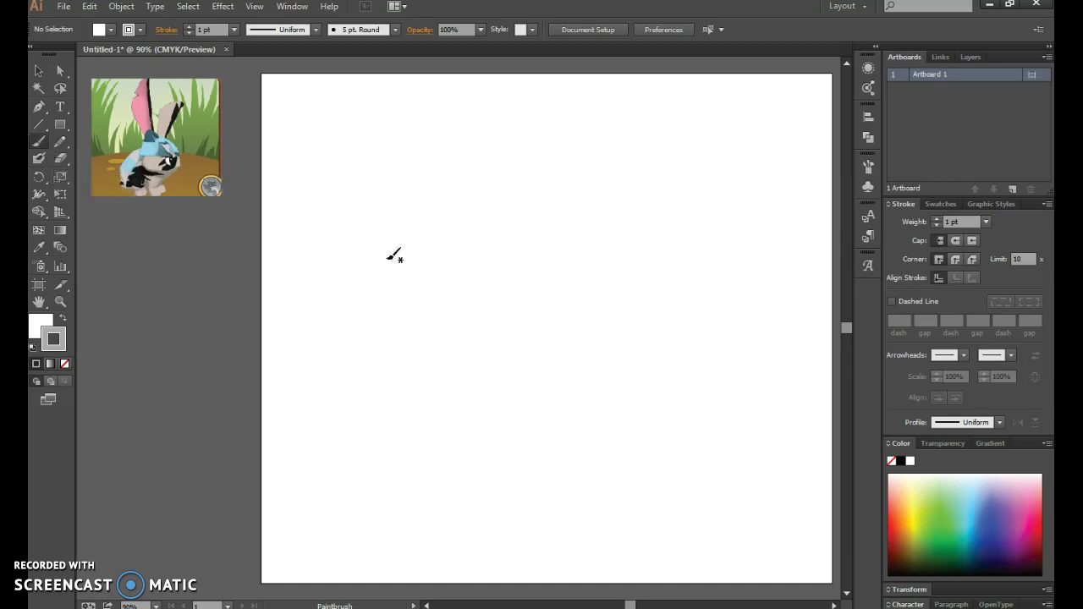
{"action": "mouse_move", "coordinate": [488, 188]}
{"action": "left_mouse_down"}
{"action": "mouse_move", "coordinate": [494, 409]}
{"action": "mouse_move", "coordinate": [517, 458]}
{"action": "mouse_move", "coordinate": [453, 367]}
{"action": "mouse_move", "coordinate": [484, 467]}
{"action": "left_mouse_up"}
{"action": "left_click_drag", "start_coordinate": [477, 222], "coordinate": [480, 349]}
{"action": "mouse_move", "coordinate": [326, 179]}
{"action": "left_mouse_down"}
{"action": "mouse_move", "coordinate": [363, 249]}
{"action": "mouse_move", "coordinate": [320, 459]}
{"action": "mouse_move", "coordinate": [353, 345]}
{"action": "mouse_move", "coordinate": [365, 370]}
{"action": "left_mouse_up"}
Sketch the tree's flared roots as short curved strokes spreading out from the base of the trunk.
{"action": "mouse_move", "coordinate": [368, 415]}
{"action": "left_mouse_down"}
{"action": "mouse_move", "coordinate": [307, 542]}
{"action": "mouse_move", "coordinate": [313, 567]}
{"action": "left_mouse_up"}
{"action": "left_click_drag", "start_coordinate": [351, 445], "coordinate": [308, 554]}
{"action": "left_click_drag", "start_coordinate": [308, 493], "coordinate": [306, 492]}
{"action": "left_click_drag", "start_coordinate": [410, 445], "coordinate": [384, 518]}
{"action": "left_click_drag", "start_coordinate": [381, 447], "coordinate": [361, 523]}
{"action": "left_click", "coordinate": [439, 452]}
{"action": "left_click_drag", "start_coordinate": [453, 475], "coordinate": [463, 522]}
{"action": "left_click_drag", "start_coordinate": [429, 448], "coordinate": [470, 519]}
{"action": "mouse_move", "coordinate": [422, 478]}
{"action": "left_mouse_down"}
{"action": "mouse_move", "coordinate": [419, 460]}
{"action": "mouse_move", "coordinate": [543, 508]}
{"action": "left_mouse_up"}
{"action": "left_click_drag", "start_coordinate": [473, 440], "coordinate": [554, 497]}
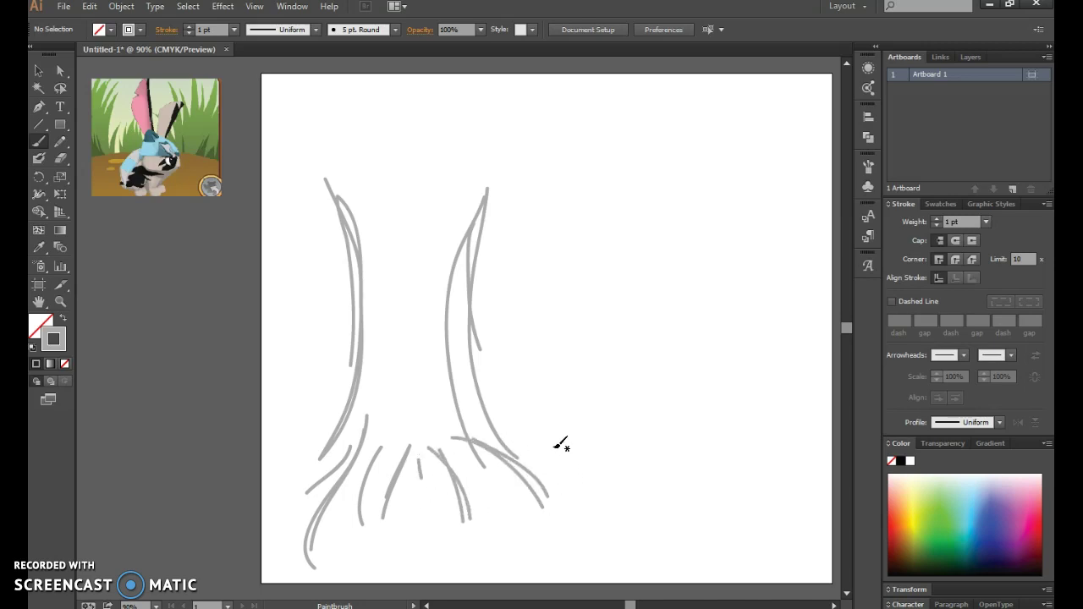
Sketch the left side of the tree canopy as rounded foliage lobes stacked upward from the top of the trunk.
{"action": "scroll", "coordinate": [423, 298], "scroll_direction": "up", "scroll_amount": 1}
{"action": "mouse_move", "coordinate": [312, 148]}
{"action": "left_mouse_down"}
{"action": "mouse_move", "coordinate": [331, 260]}
{"action": "mouse_move", "coordinate": [226, 87]}
{"action": "left_mouse_up"}
{"action": "left_click_drag", "start_coordinate": [265, 57], "coordinate": [253, 148]}
{"action": "scroll", "coordinate": [364, 182], "scroll_direction": "up", "scroll_amount": 3}
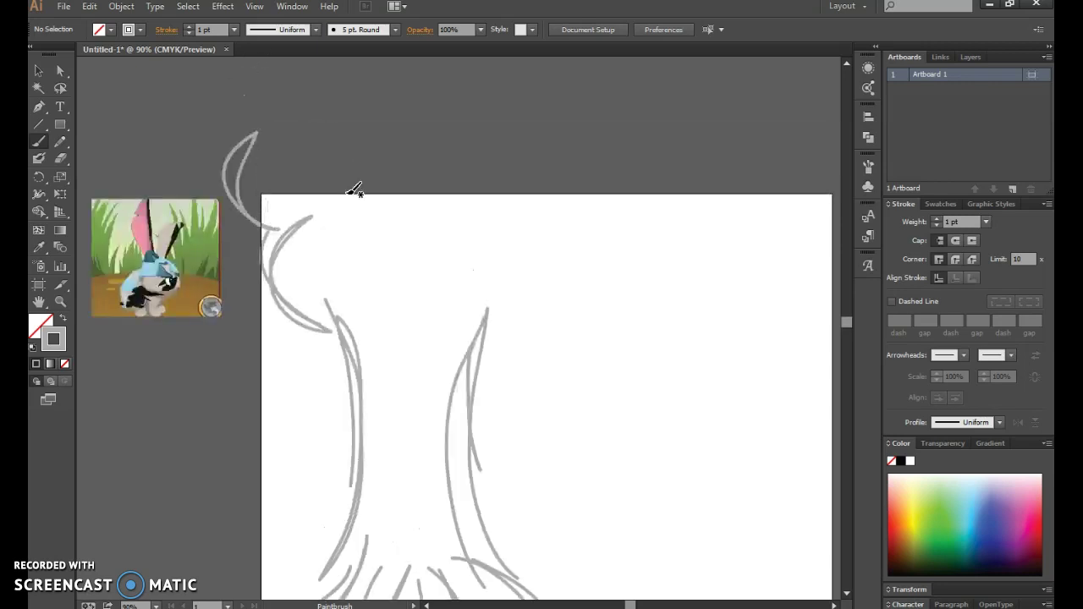
{"action": "mouse_move", "coordinate": [265, 205]}
{"action": "left_mouse_down"}
{"action": "mouse_move", "coordinate": [363, 103]}
{"action": "mouse_move", "coordinate": [262, 209]}
{"action": "left_mouse_up"}
Sketch the canopy's large top lobe, its right side and the scalloped underside above the trunk.
{"action": "mouse_move", "coordinate": [366, 109]}
{"action": "left_mouse_down"}
{"action": "mouse_move", "coordinate": [523, 63]}
{"action": "mouse_move", "coordinate": [393, 142]}
{"action": "mouse_move", "coordinate": [550, 183]}
{"action": "mouse_move", "coordinate": [665, 344]}
{"action": "mouse_move", "coordinate": [606, 366]}
{"action": "left_mouse_up"}
{"action": "left_click_drag", "start_coordinate": [631, 220], "coordinate": [588, 351]}
{"action": "mouse_move", "coordinate": [487, 386]}
{"action": "left_mouse_down"}
{"action": "mouse_move", "coordinate": [624, 345]}
{"action": "mouse_move", "coordinate": [568, 447]}
{"action": "mouse_move", "coordinate": [572, 462]}
{"action": "mouse_move", "coordinate": [608, 374]}
{"action": "left_mouse_up"}
{"action": "mouse_move", "coordinate": [320, 370]}
{"action": "left_mouse_down"}
{"action": "mouse_move", "coordinate": [399, 413]}
{"action": "mouse_move", "coordinate": [459, 403]}
{"action": "mouse_move", "coordinate": [520, 417]}
{"action": "left_mouse_up"}
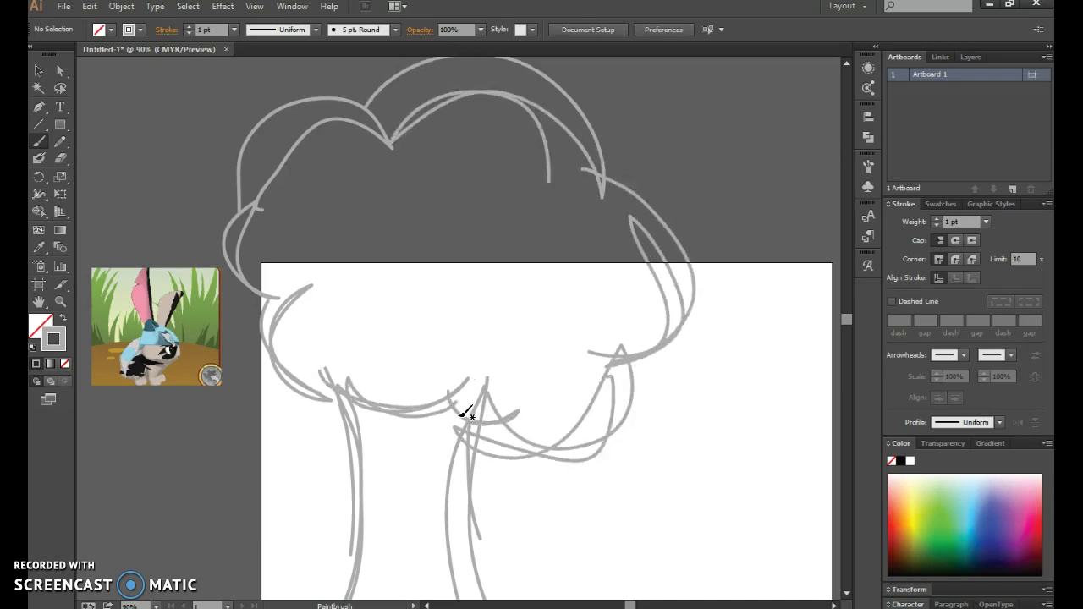
Add overlapping rounded foliage strokes along the canopy's left edge and lower-left underside.
{"action": "mouse_move", "coordinate": [242, 226]}
{"action": "left_mouse_down"}
{"action": "mouse_move", "coordinate": [220, 345]}
{"action": "mouse_move", "coordinate": [253, 362]}
{"action": "left_mouse_up"}
{"action": "mouse_move", "coordinate": [268, 270]}
{"action": "left_mouse_down"}
{"action": "mouse_move", "coordinate": [234, 330]}
{"action": "mouse_move", "coordinate": [288, 358]}
{"action": "mouse_move", "coordinate": [283, 418]}
{"action": "mouse_move", "coordinate": [288, 375]}
{"action": "left_mouse_up"}
{"action": "mouse_move", "coordinate": [348, 413]}
{"action": "left_mouse_down"}
{"action": "mouse_move", "coordinate": [496, 414]}
{"action": "mouse_move", "coordinate": [403, 375]}
{"action": "left_mouse_up"}
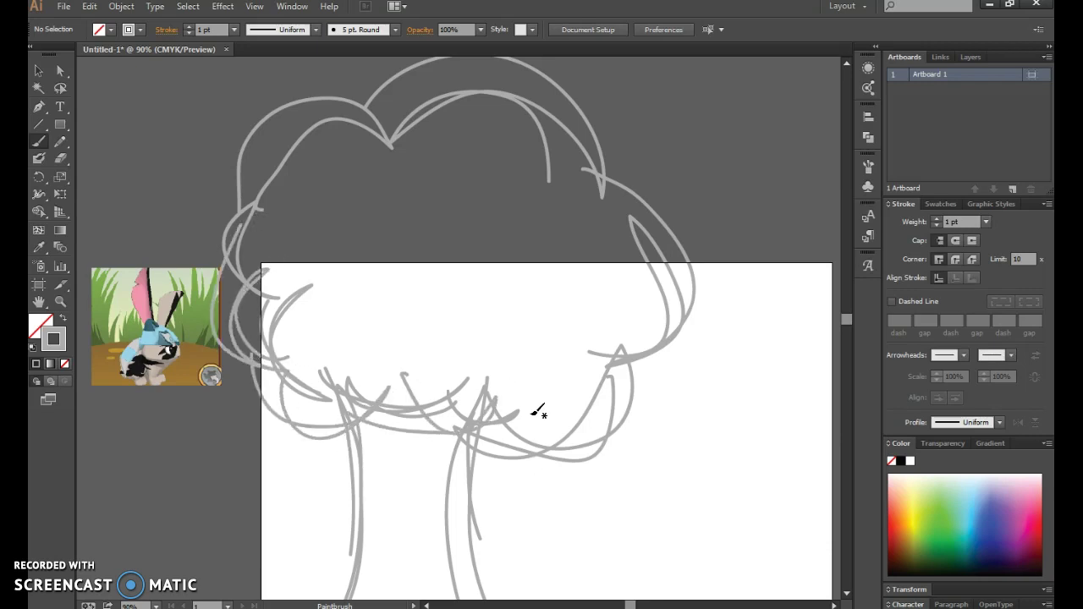
Sketch a thick horizontal branch extending right from the trunk just below the canopy.
{"action": "scroll", "coordinate": [538, 412], "scroll_direction": "down", "scroll_amount": 6}
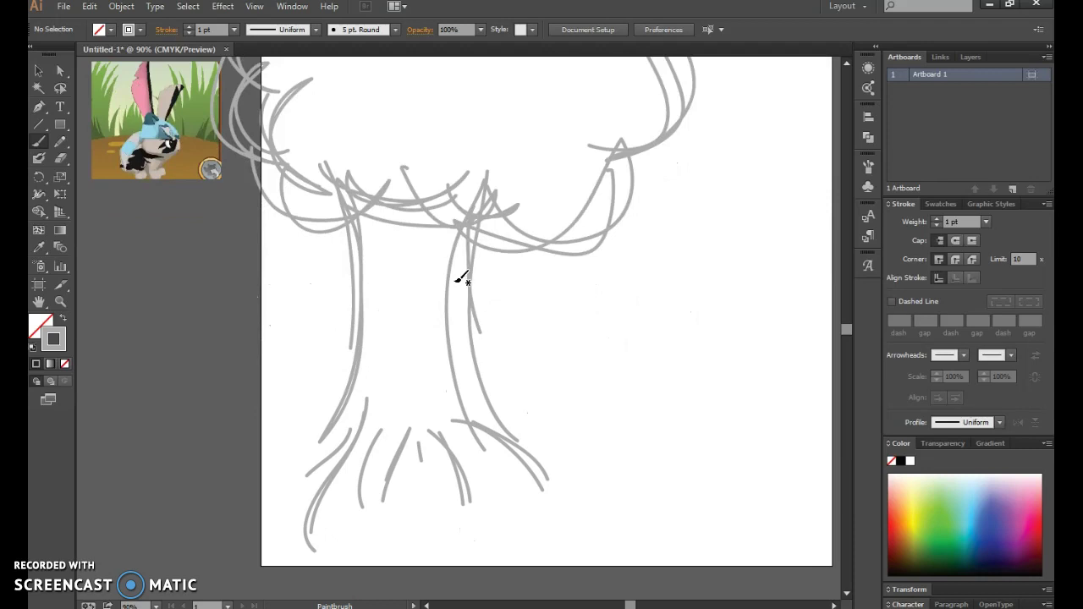
{"action": "left_click_drag", "start_coordinate": [463, 273], "coordinate": [575, 270]}
{"action": "left_click_drag", "start_coordinate": [468, 301], "coordinate": [658, 298]}
{"action": "left_click_drag", "start_coordinate": [515, 270], "coordinate": [677, 257]}
{"action": "left_click_drag", "start_coordinate": [570, 273], "coordinate": [665, 268]}
{"action": "scroll", "coordinate": [774, 403], "scroll_direction": "up", "scroll_amount": 3}
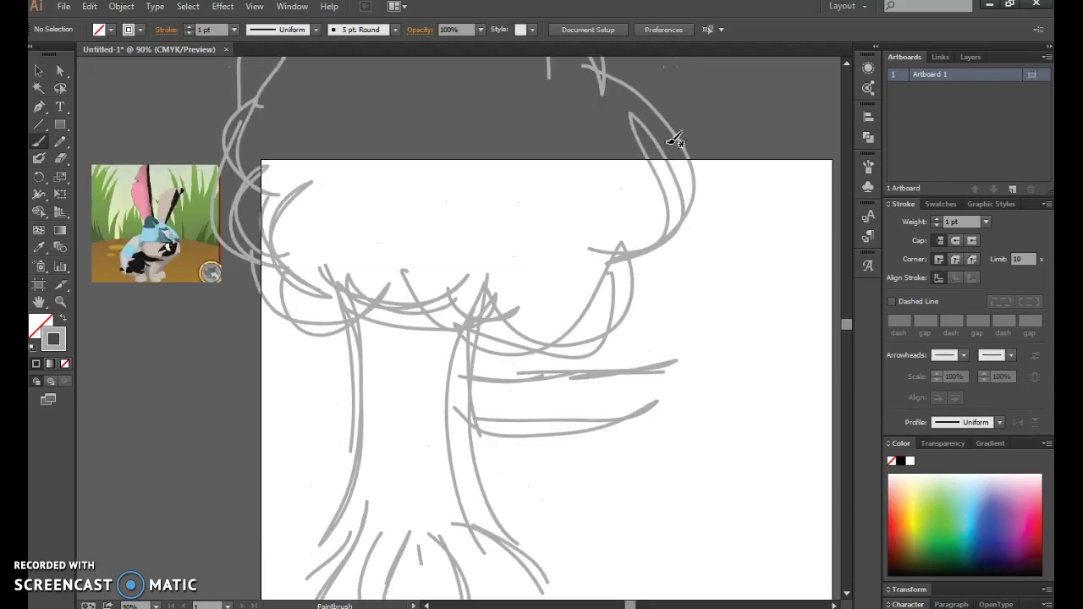
{"action": "scroll", "coordinate": [624, 478], "scroll_direction": "down", "scroll_amount": 3}
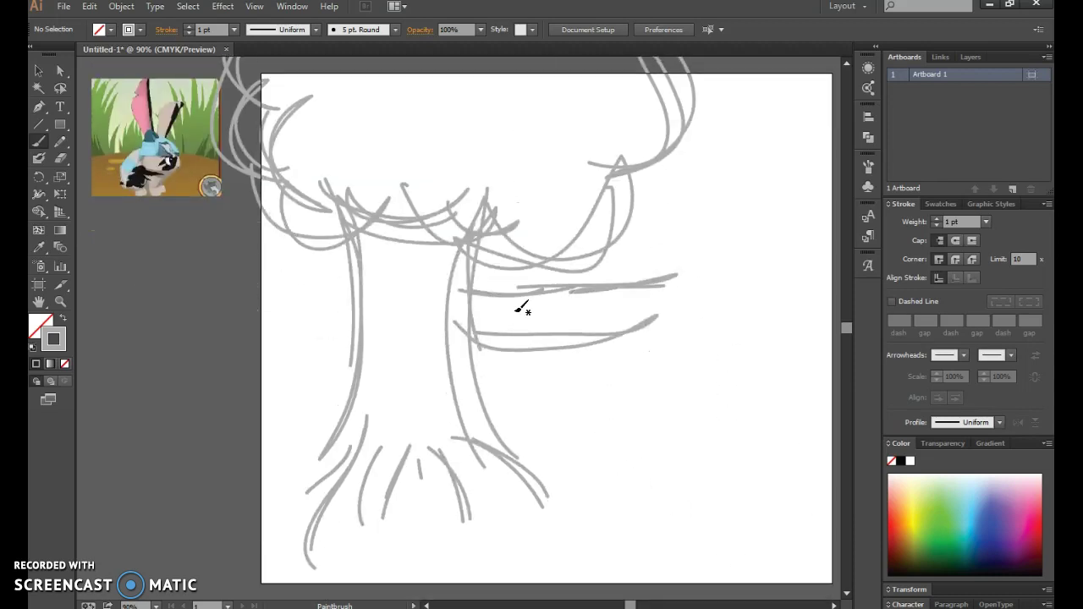
Sketch a swing below the branch with two hanging ropes and a slanted seat.
{"action": "mouse_move", "coordinate": [501, 301]}
{"action": "left_mouse_down"}
{"action": "mouse_move", "coordinate": [496, 370]}
{"action": "mouse_move", "coordinate": [502, 309]}
{"action": "left_mouse_up"}
{"action": "left_click_drag", "start_coordinate": [552, 289], "coordinate": [538, 328]}
{"action": "mouse_move", "coordinate": [512, 434]}
{"action": "left_mouse_down"}
{"action": "mouse_move", "coordinate": [566, 417]}
{"action": "mouse_move", "coordinate": [511, 441]}
{"action": "mouse_move", "coordinate": [567, 477]}
{"action": "mouse_move", "coordinate": [572, 429]}
{"action": "mouse_move", "coordinate": [570, 474]}
{"action": "mouse_move", "coordinate": [506, 457]}
{"action": "left_mouse_up"}
{"action": "left_click_drag", "start_coordinate": [571, 293], "coordinate": [567, 467]}
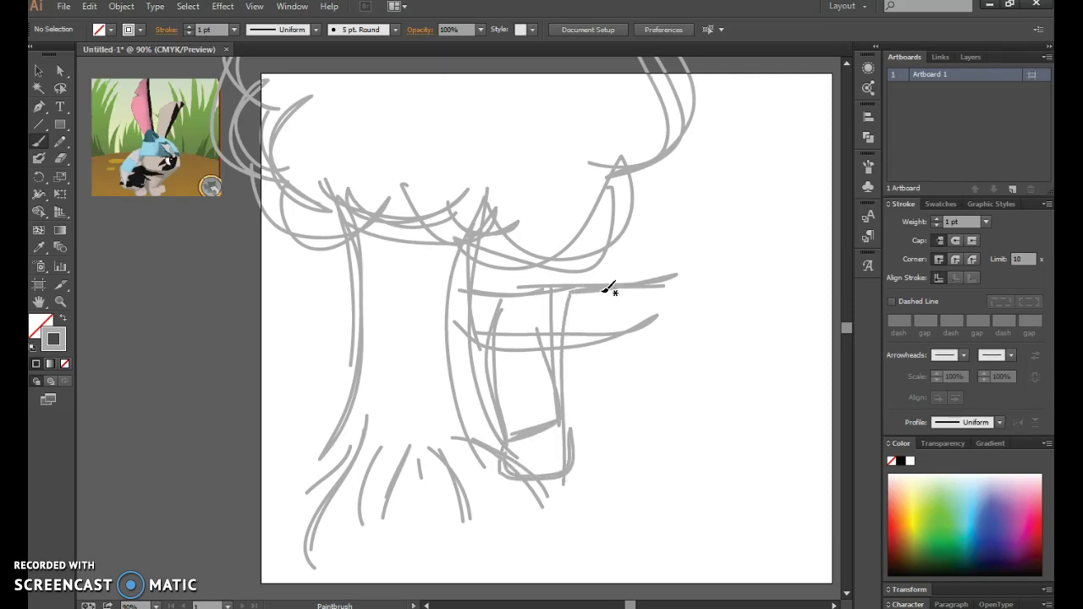
{"action": "left_click_drag", "start_coordinate": [504, 426], "coordinate": [576, 409]}
{"action": "left_click_drag", "start_coordinate": [526, 434], "coordinate": [566, 420]}
{"action": "mouse_move", "coordinate": [658, 284]}
{"action": "left_mouse_down"}
{"action": "mouse_move", "coordinate": [699, 280]}
{"action": "mouse_move", "coordinate": [649, 380]}
{"action": "mouse_move", "coordinate": [742, 414]}
{"action": "left_mouse_up"}
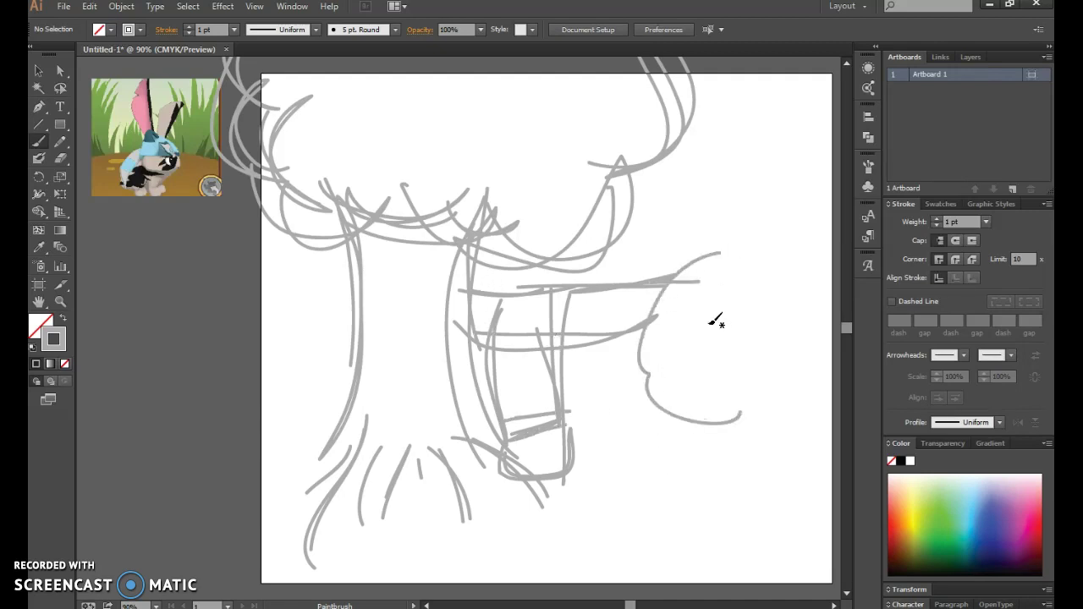
{"action": "right_click", "coordinate": [704, 344]}
{"action": "left_click", "coordinate": [733, 343]}
Sketch a rounded foliage clump with looping strokes around the outer end of the branch.
{"action": "mouse_move", "coordinate": [650, 254]}
{"action": "left_mouse_down"}
{"action": "mouse_move", "coordinate": [673, 317]}
{"action": "mouse_move", "coordinate": [733, 363]}
{"action": "left_mouse_up"}
{"action": "mouse_move", "coordinate": [653, 248]}
{"action": "left_mouse_down"}
{"action": "mouse_move", "coordinate": [698, 220]}
{"action": "mouse_move", "coordinate": [718, 243]}
{"action": "mouse_move", "coordinate": [758, 375]}
{"action": "mouse_move", "coordinate": [621, 313]}
{"action": "mouse_move", "coordinate": [635, 331]}
{"action": "mouse_move", "coordinate": [732, 333]}
{"action": "left_mouse_up"}
{"action": "left_click_drag", "start_coordinate": [631, 357], "coordinate": [732, 346]}
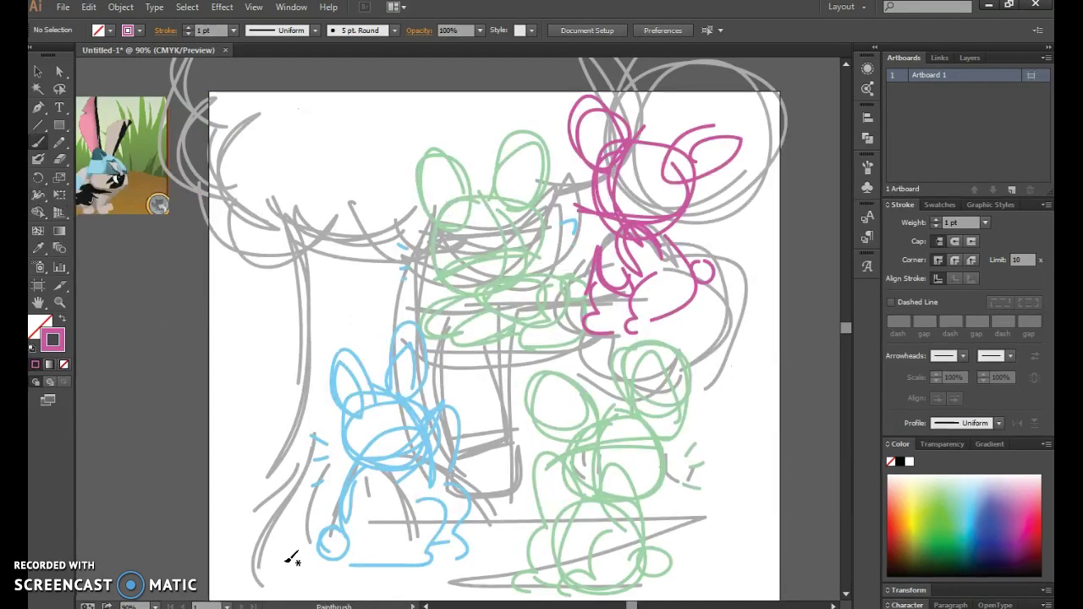
Set the stroke colour to black and move the rabbit reference picture farther left, clear of the tree sketch.
{"action": "left_click", "coordinate": [899, 463]}
{"action": "key", "text": "ctrl+minus"}
{"action": "key", "text": "ctrl+minus"}
{"action": "key", "text": "ctrl+minus"}
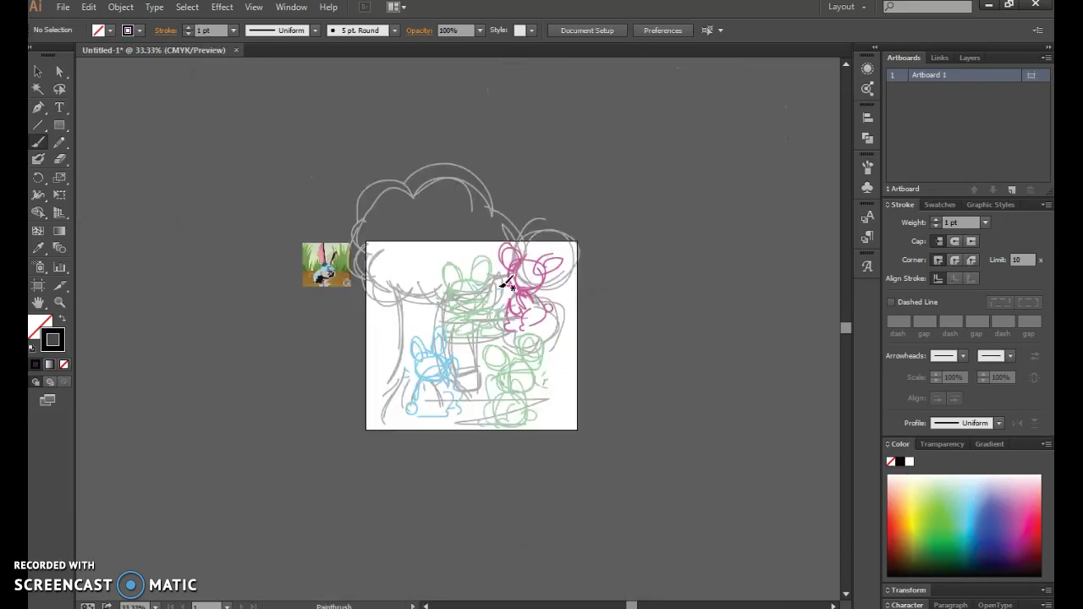
{"action": "left_click", "coordinate": [38, 71]}
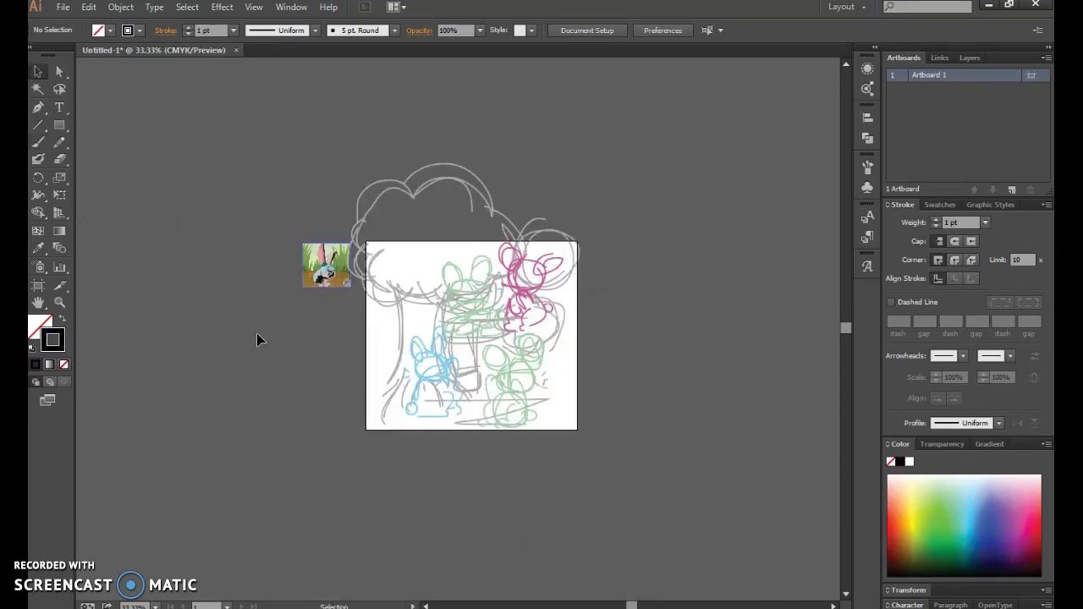
{"action": "left_click_drag", "start_coordinate": [314, 265], "coordinate": [248, 273]}
{"action": "left_click", "coordinate": [326, 385]}
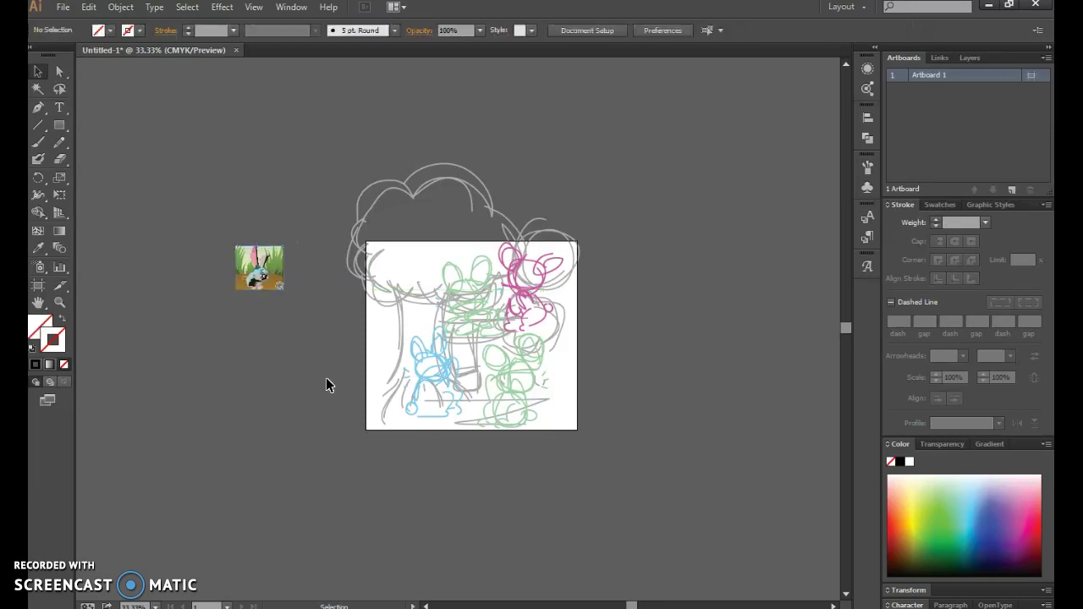
Group all the sketch strokes and move the rabbit reference picture back closer to the artboard.
{"action": "left_click_drag", "start_coordinate": [317, 133], "coordinate": [716, 522]}
{"action": "right_click", "coordinate": [485, 358]}
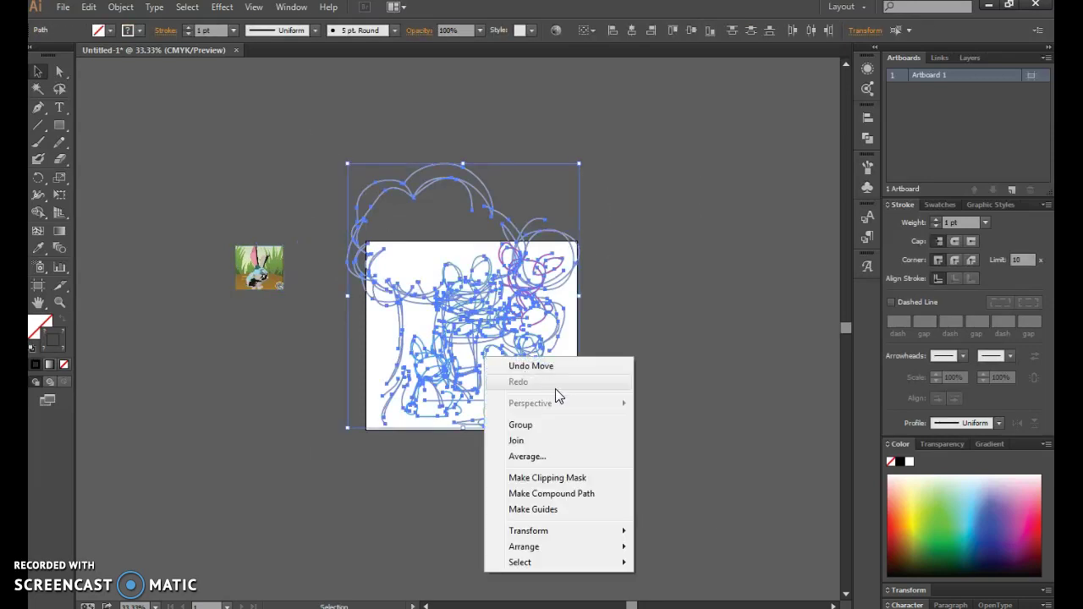
{"action": "left_click", "coordinate": [519, 425]}
{"action": "left_click", "coordinate": [646, 396]}
{"action": "left_click_drag", "start_coordinate": [287, 284], "coordinate": [347, 282]}
{"action": "left_click", "coordinate": [299, 412]}
Examine the grouped sketch of the tree and the coloured animal figures at closer range.
{"action": "left_click", "coordinate": [59, 302]}
{"action": "mouse_move", "coordinate": [304, 140]}
{"action": "left_mouse_down"}
{"action": "mouse_move", "coordinate": [566, 143]}
{"action": "mouse_move", "coordinate": [728, 423]}
{"action": "left_mouse_up"}
{"action": "scroll", "coordinate": [281, 350], "scroll_direction": "down", "scroll_amount": 2}
{"action": "left_click_drag", "start_coordinate": [117, 109], "coordinate": [715, 565]}
{"action": "left_click_drag", "start_coordinate": [302, 218], "coordinate": [734, 533]}
{"action": "key", "text": "ctrl+minus"}
{"action": "key", "text": "ctrl+minus"}
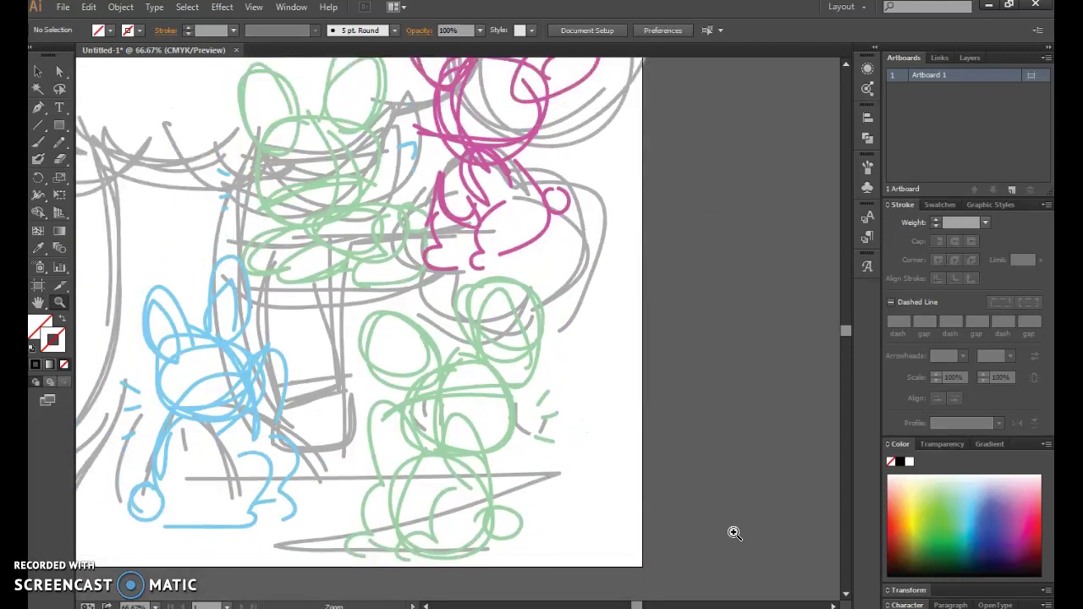
{"action": "scroll", "coordinate": [429, 606], "scroll_direction": "left", "scroll_amount": 3}
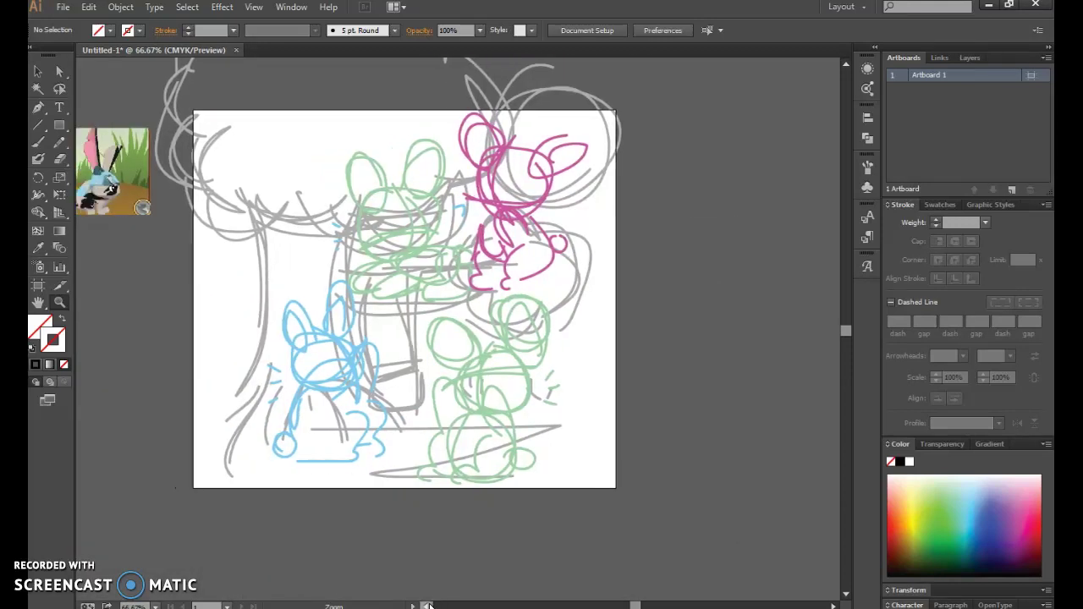
{"action": "key", "text": "ctrl+plus"}
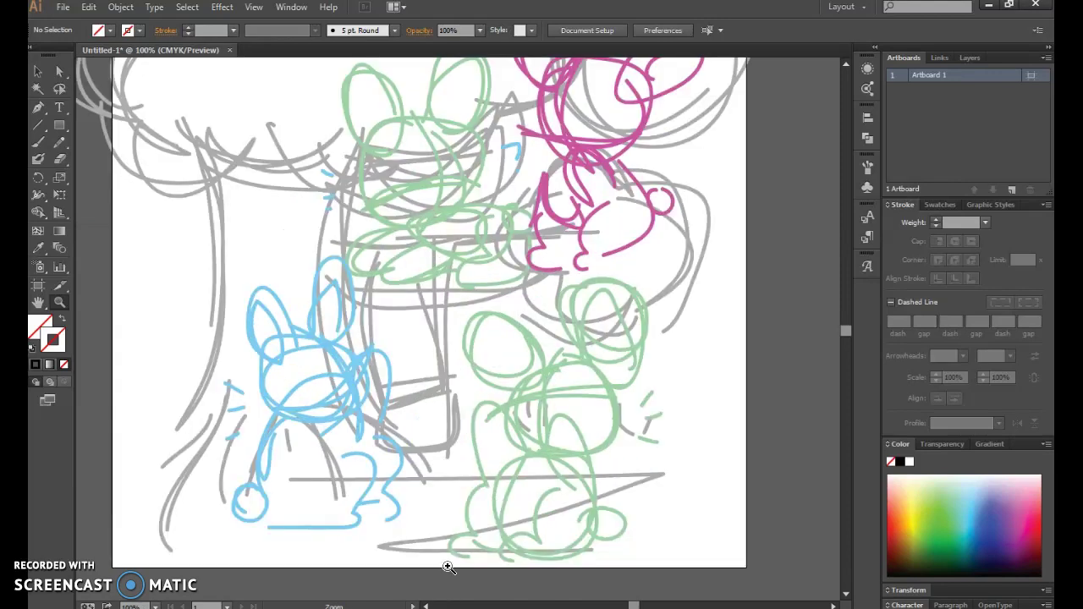
{"action": "scroll", "coordinate": [448, 546], "scroll_direction": "up", "scroll_amount": 3}
{"action": "scroll", "coordinate": [203, 382], "scroll_direction": "left", "scroll_amount": 5}
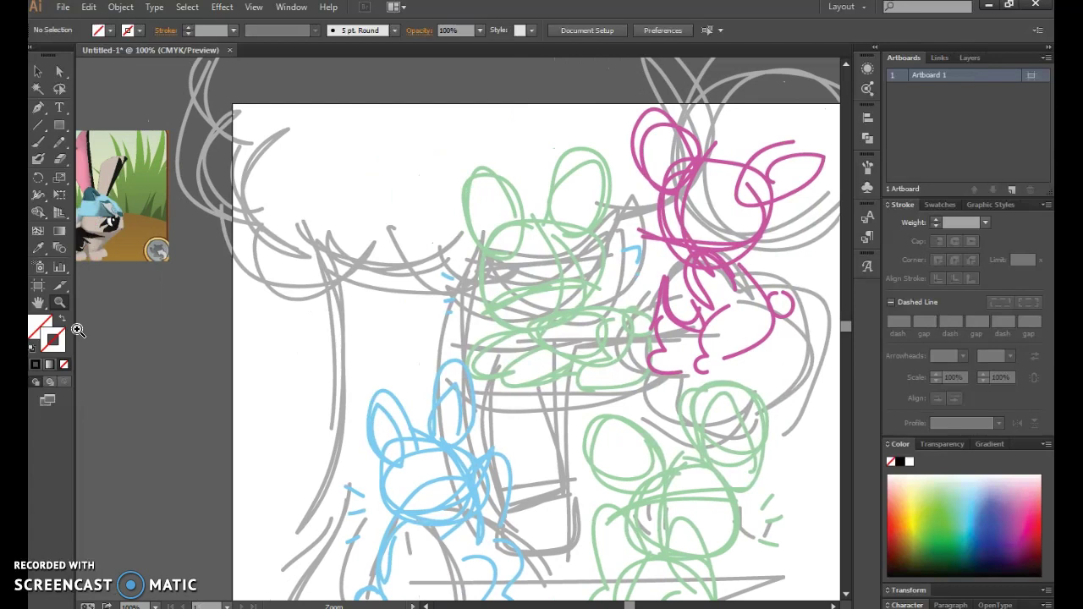
Set the stroke colour to black for new brush strokes, keeping the grouped sketch deselected.
{"action": "left_click", "coordinate": [38, 142]}
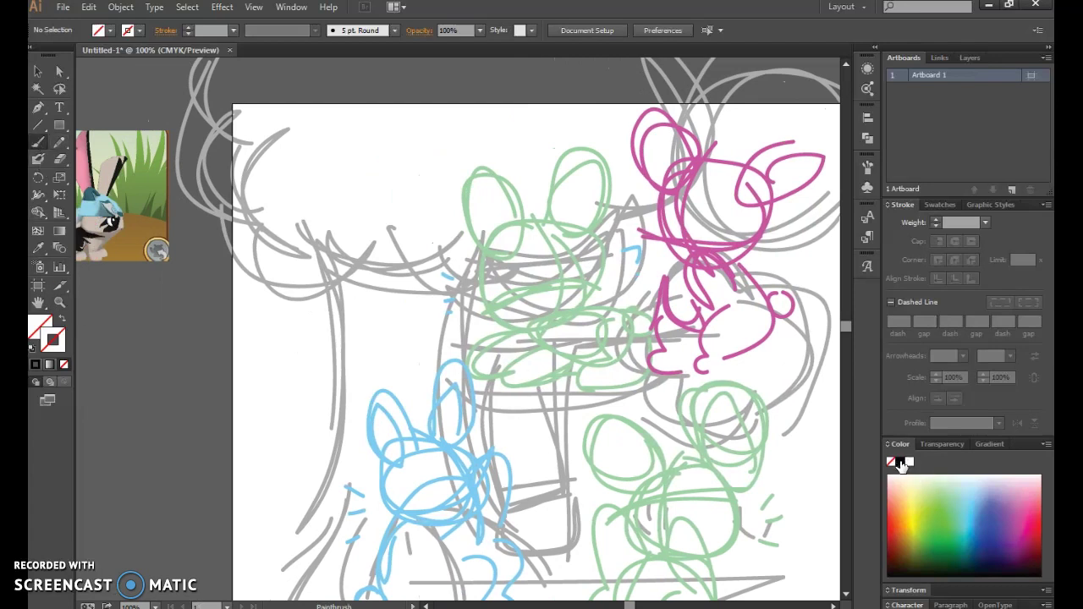
{"action": "left_click", "coordinate": [900, 463]}
{"action": "scroll", "coordinate": [752, 427], "scroll_direction": "up", "scroll_amount": 2}
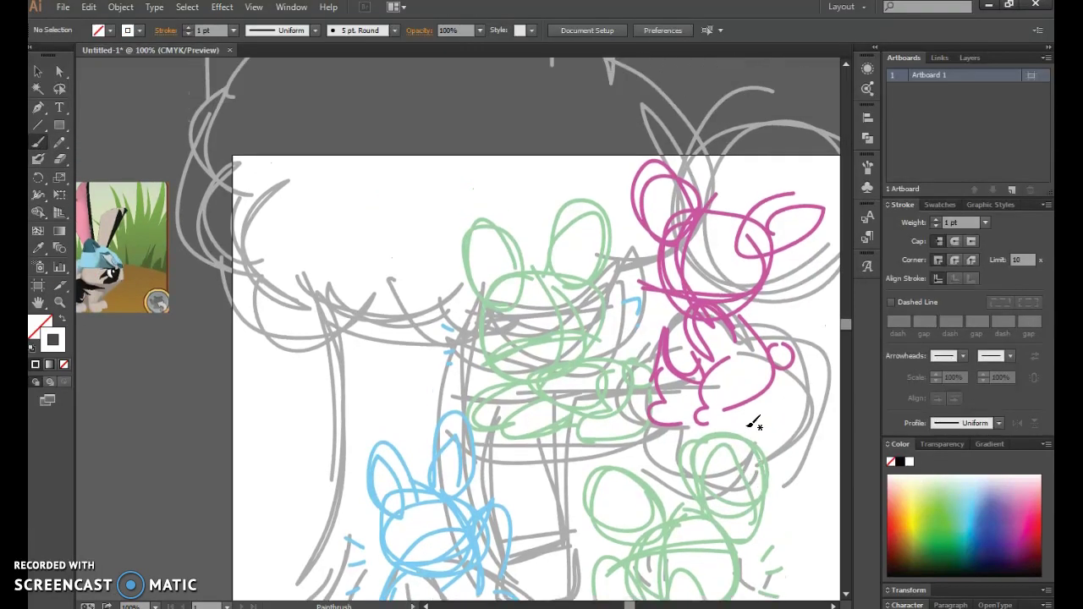
{"action": "left_click", "coordinate": [38, 71]}
{"action": "left_click", "coordinate": [201, 163]}
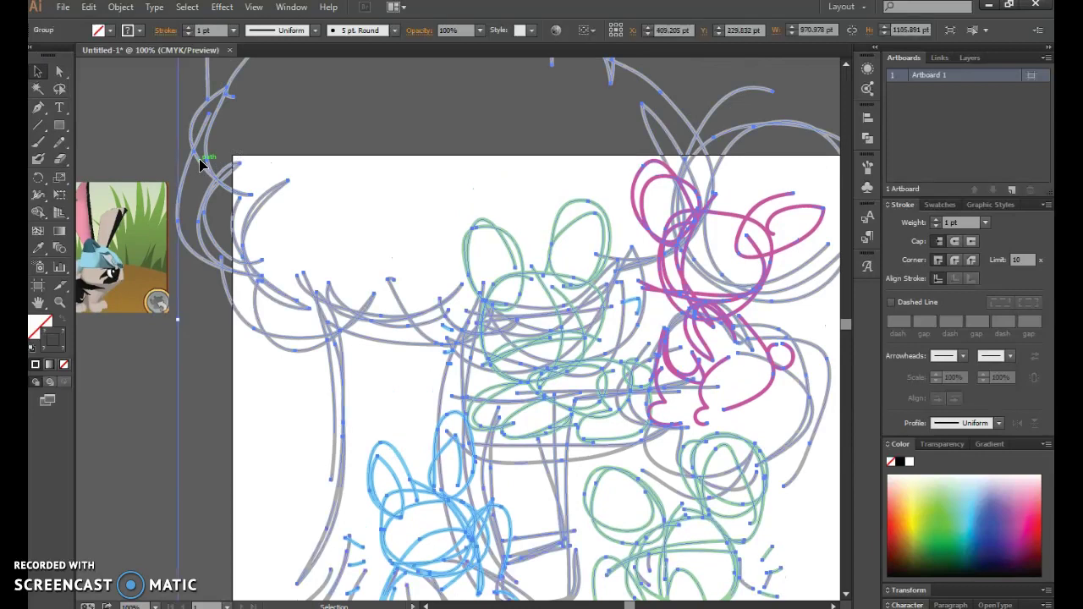
{"action": "left_click", "coordinate": [367, 377]}
{"action": "left_click", "coordinate": [902, 461]}
Restart the YouTube slime video from its beginning in the browser, returning to Illustrator with the Paintbrush ready.
{"action": "key", "text": "alt+Tab"}
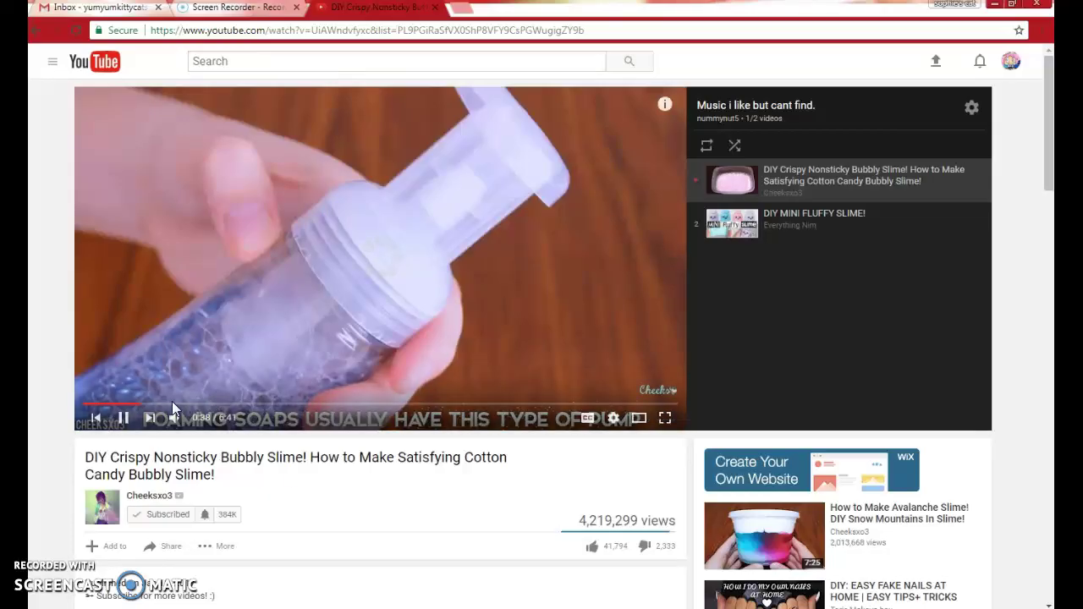
{"action": "left_click", "coordinate": [86, 404]}
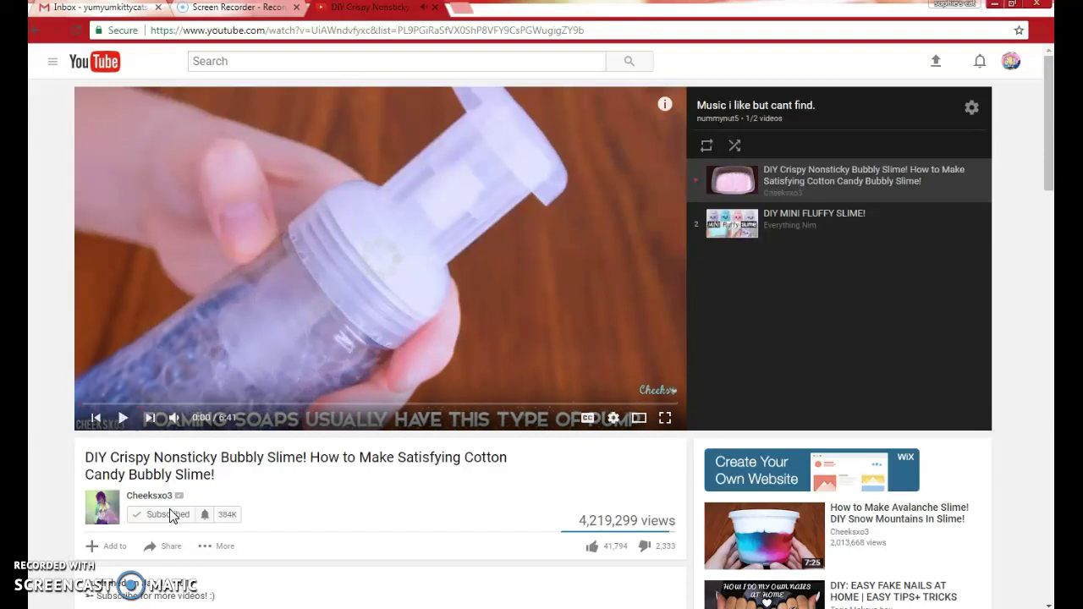
{"action": "left_click", "coordinate": [122, 426]}
{"action": "key", "text": "alt+Tab"}
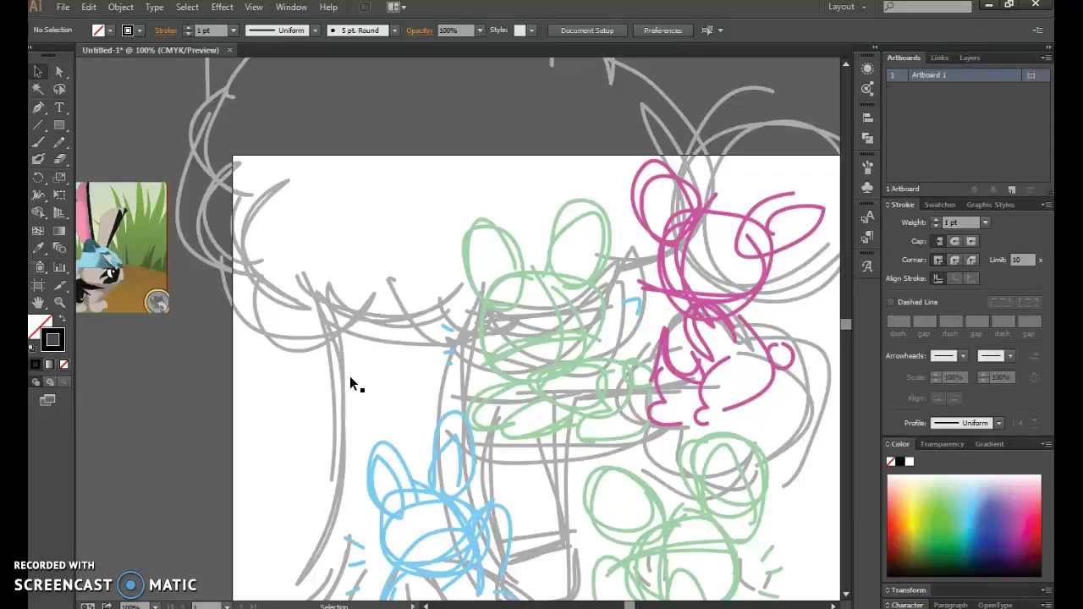
{"action": "left_click", "coordinate": [38, 143]}
{"action": "scroll", "coordinate": [358, 314], "scroll_direction": "up", "scroll_amount": 4}
{"action": "mouse_move", "coordinate": [345, 135]}
{"action": "left_mouse_down"}
{"action": "mouse_move", "coordinate": [245, 137]}
{"action": "mouse_move", "coordinate": [212, 167]}
{"action": "mouse_move", "coordinate": [195, 208]}
{"action": "mouse_move", "coordinate": [218, 254]}
{"action": "left_mouse_up"}
{"action": "right_click", "coordinate": [163, 252]}
{"action": "left_click", "coordinate": [209, 264]}
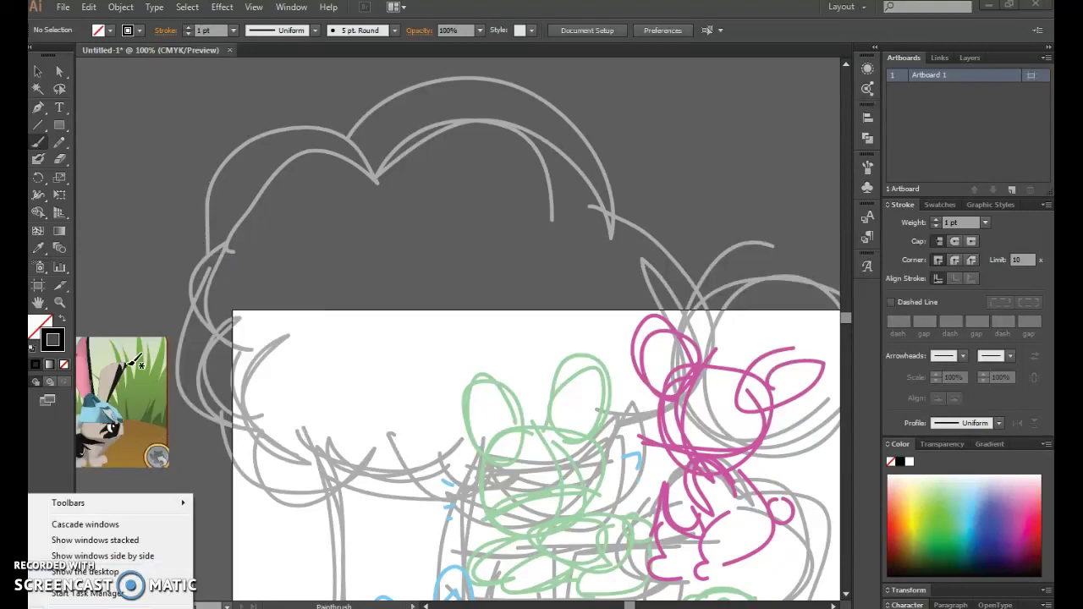
{"action": "right_click", "coordinate": [114, 284]}
{"action": "left_click", "coordinate": [121, 489]}
{"action": "left_click", "coordinate": [100, 254]}
{"action": "right_click", "coordinate": [114, 128]}
{"action": "left_click", "coordinate": [146, 138]}
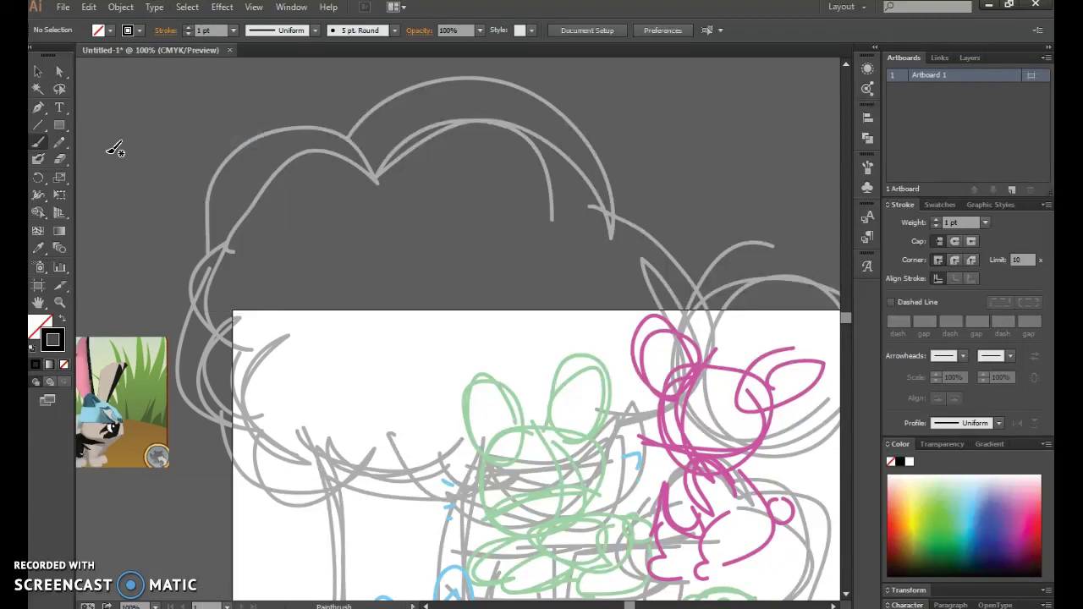
Trace the canopy's top lobes, left edge and scalloped lower-left underside with black brush strokes.
{"action": "mouse_move", "coordinate": [339, 131]}
{"action": "left_mouse_down"}
{"action": "mouse_move", "coordinate": [272, 129]}
{"action": "mouse_move", "coordinate": [241, 148]}
{"action": "mouse_move", "coordinate": [215, 185]}
{"action": "mouse_move", "coordinate": [223, 243]}
{"action": "left_mouse_up"}
{"action": "mouse_move", "coordinate": [349, 137]}
{"action": "left_mouse_down"}
{"action": "mouse_move", "coordinate": [419, 88]}
{"action": "mouse_move", "coordinate": [513, 86]}
{"action": "mouse_move", "coordinate": [585, 130]}
{"action": "mouse_move", "coordinate": [613, 219]}
{"action": "left_mouse_up"}
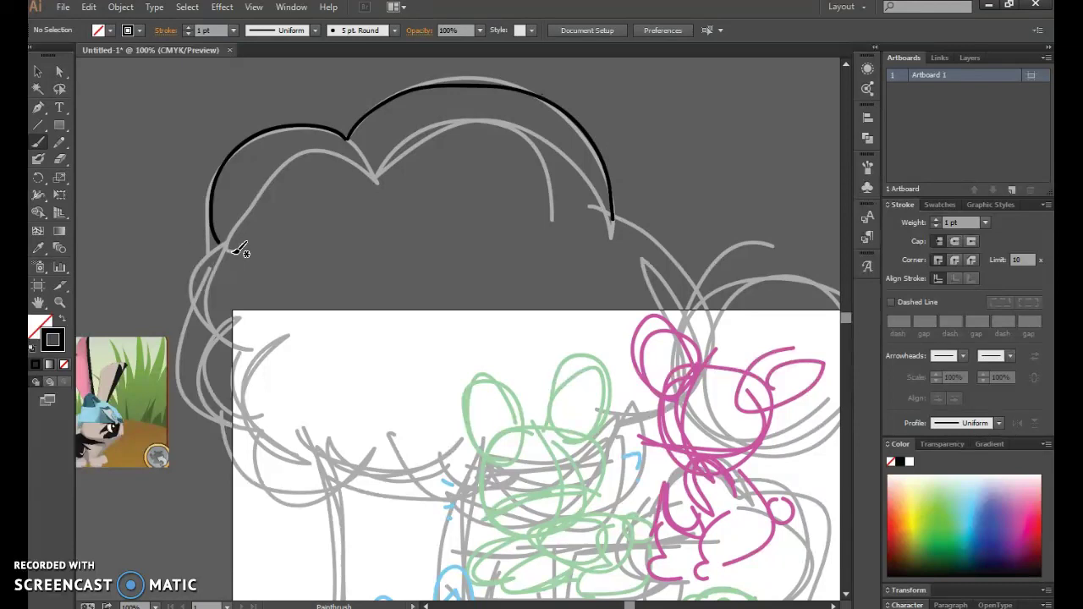
{"action": "mouse_move", "coordinate": [228, 244]}
{"action": "left_mouse_down"}
{"action": "mouse_move", "coordinate": [197, 275]}
{"action": "mouse_move", "coordinate": [185, 312]}
{"action": "mouse_move", "coordinate": [201, 409]}
{"action": "mouse_move", "coordinate": [240, 428]}
{"action": "left_mouse_up"}
{"action": "scroll", "coordinate": [232, 382], "scroll_direction": "down", "scroll_amount": 2}
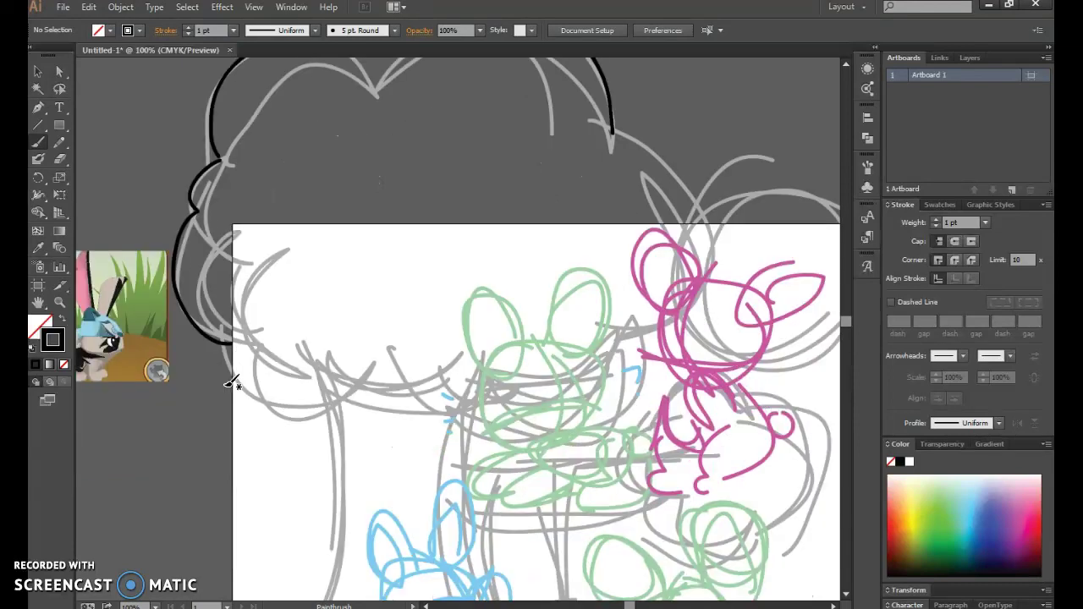
{"action": "mouse_move", "coordinate": [234, 343]}
{"action": "left_mouse_down"}
{"action": "mouse_move", "coordinate": [227, 365]}
{"action": "mouse_move", "coordinate": [301, 408]}
{"action": "mouse_move", "coordinate": [491, 374]}
{"action": "left_mouse_up"}
{"action": "scroll", "coordinate": [561, 411], "scroll_direction": "up", "scroll_amount": 2}
{"action": "mouse_move", "coordinate": [623, 213]}
{"action": "left_mouse_down"}
{"action": "mouse_move", "coordinate": [726, 259]}
{"action": "mouse_move", "coordinate": [728, 310]}
{"action": "left_mouse_up"}
{"action": "right_click", "coordinate": [719, 266]}
{"action": "left_click", "coordinate": [745, 276]}
Trace the canopy's right-hand lobe in black, curving down from the top lobe to the pink figure.
{"action": "mouse_move", "coordinate": [622, 215]}
{"action": "left_mouse_down"}
{"action": "mouse_move", "coordinate": [684, 235]}
{"action": "mouse_move", "coordinate": [723, 339]}
{"action": "left_mouse_up"}
{"action": "scroll", "coordinate": [746, 326], "scroll_direction": "down", "scroll_amount": 2}
{"action": "scroll", "coordinate": [748, 328], "scroll_direction": "down", "scroll_amount": 4}
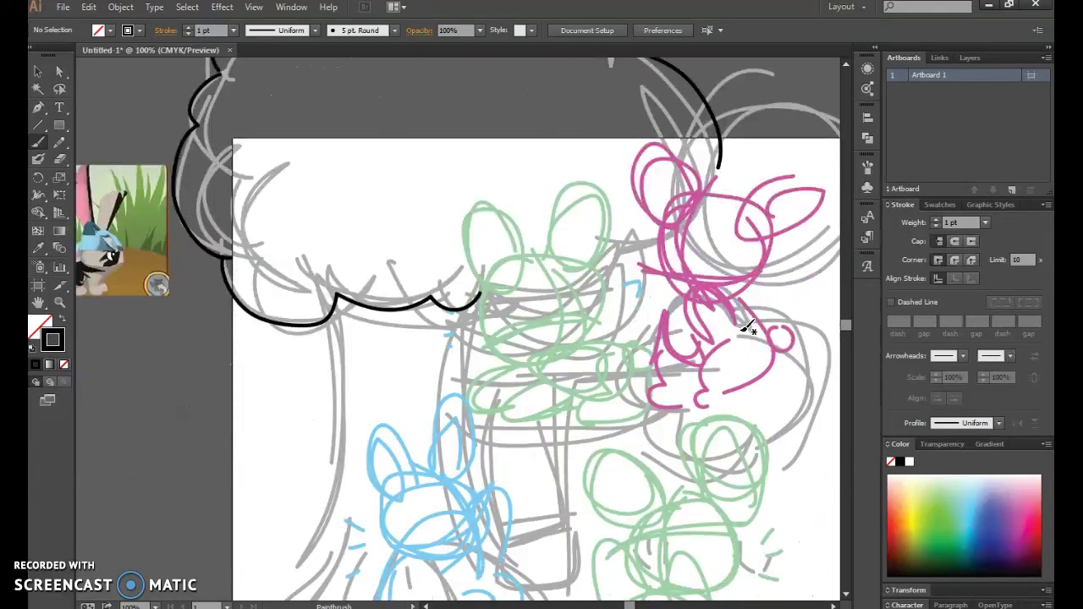
{"action": "scroll", "coordinate": [687, 455], "scroll_direction": "down", "scroll_amount": 1}
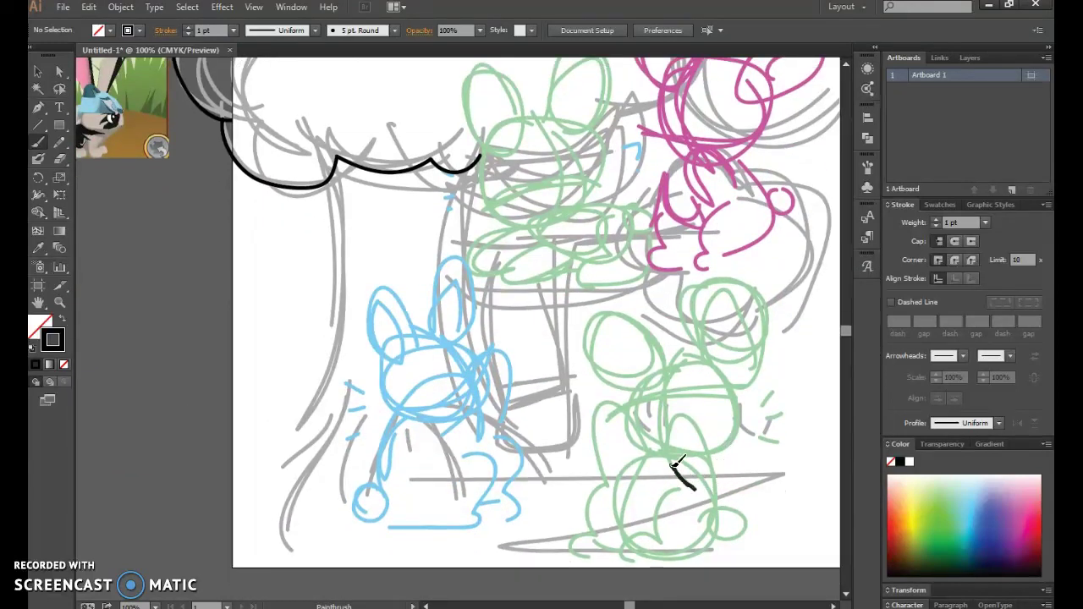
Trace the lower-right green figure's raised right arm, back, hind leg and left leg with foot in black brush strokes.
{"action": "left_click_drag", "start_coordinate": [710, 433], "coordinate": [719, 478]}
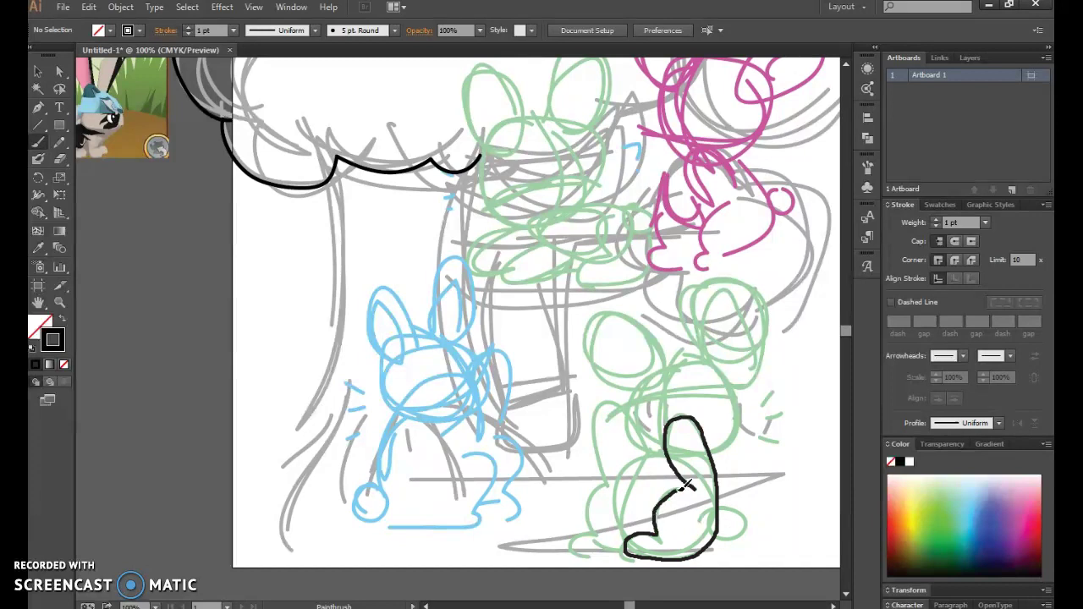
{"action": "left_click_drag", "start_coordinate": [686, 485], "coordinate": [694, 487]}
{"action": "left_click_drag", "start_coordinate": [603, 484], "coordinate": [584, 518]}
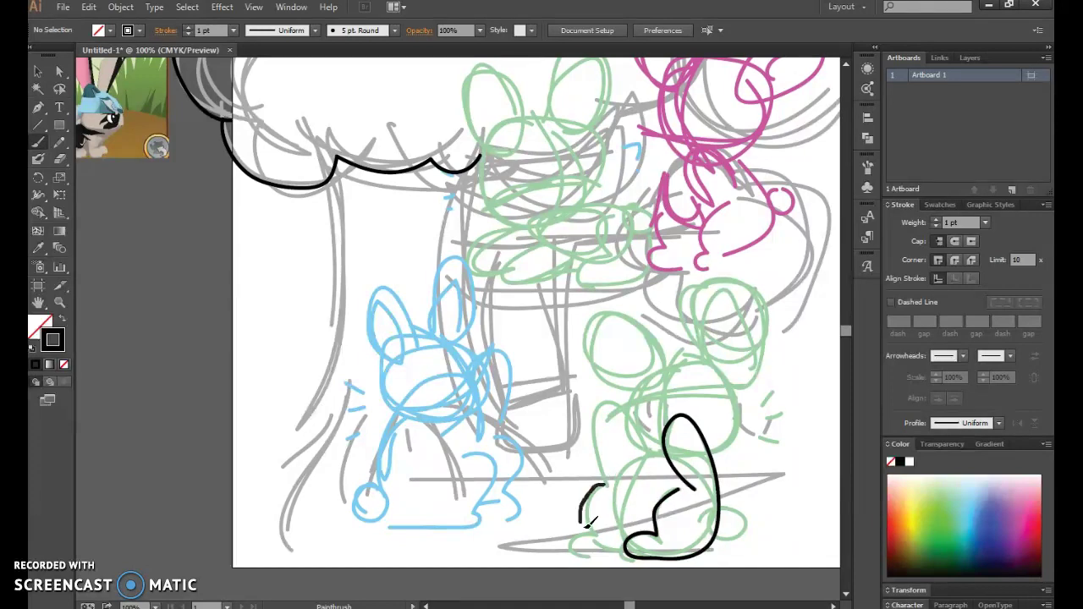
{"action": "left_click_drag", "start_coordinate": [628, 552], "coordinate": [617, 545]}
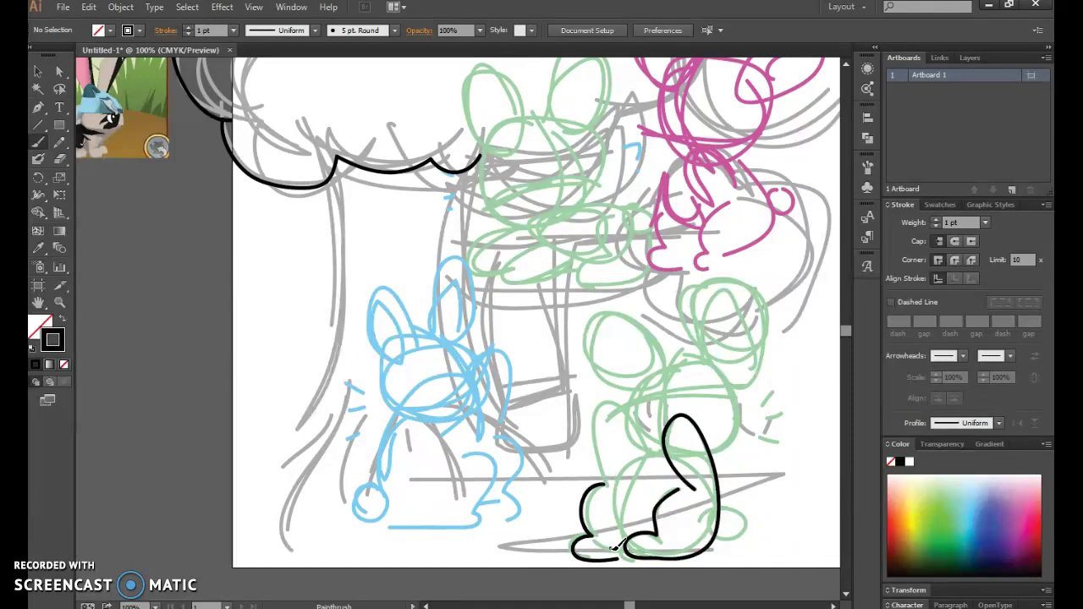
Redo the line joining the lower-right green figure's feet, and trace its round tail in black.
{"action": "right_click", "coordinate": [703, 520]}
{"action": "left_click", "coordinate": [734, 352]}
{"action": "left_click_drag", "start_coordinate": [643, 551], "coordinate": [662, 543]}
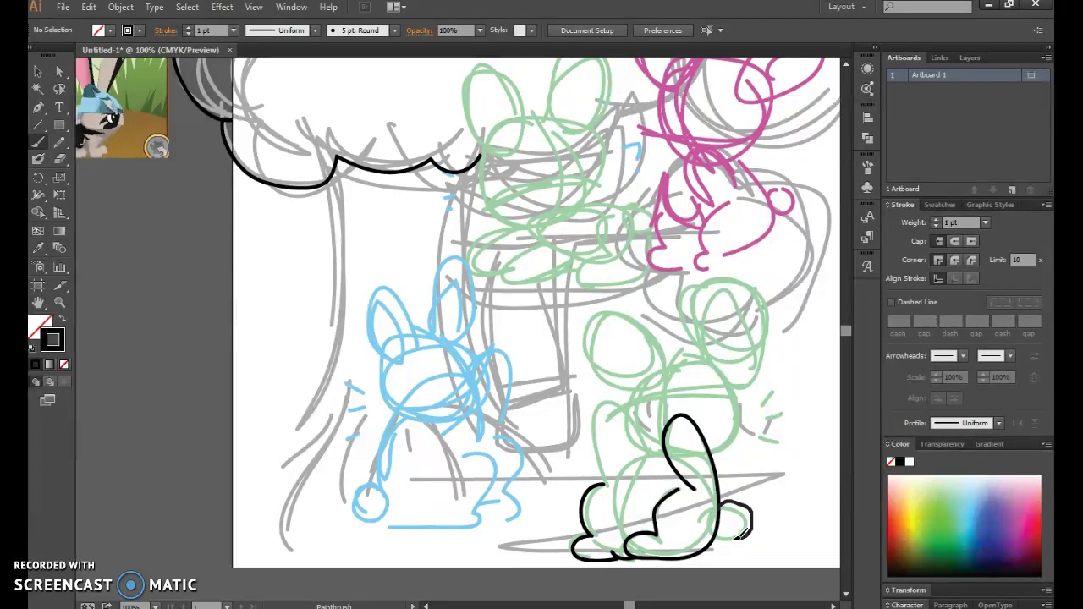
{"action": "right_click", "coordinate": [730, 508]}
{"action": "left_click", "coordinate": [794, 331]}
Trace the lower-right green figure's raised left arm, left ear, forehead tuft and head top in black, redrawing the tuft.
{"action": "scroll", "coordinate": [601, 391], "scroll_direction": "up", "scroll_amount": 2}
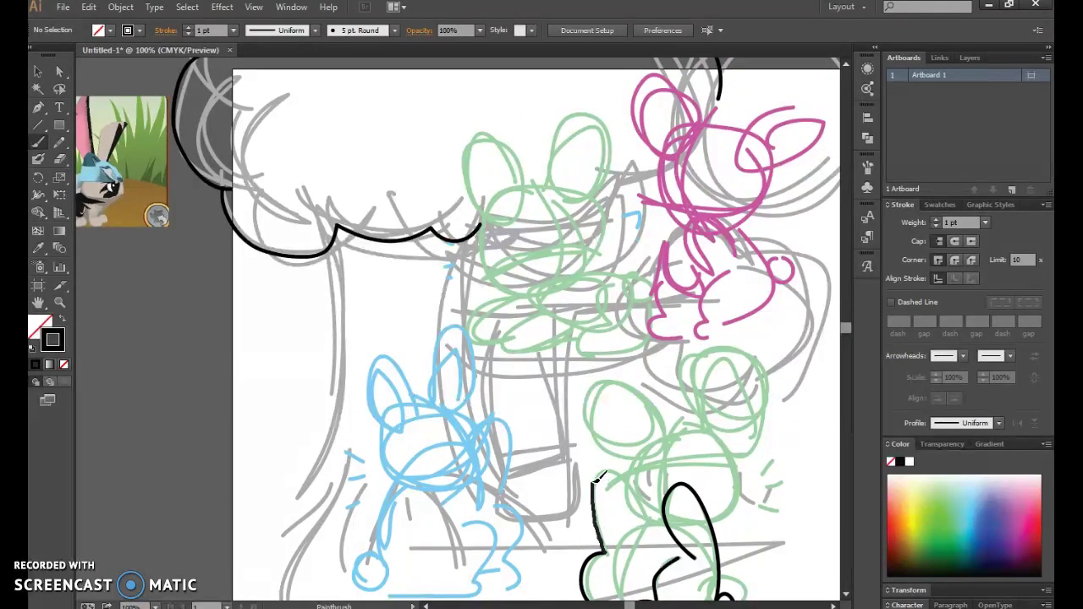
{"action": "left_click_drag", "start_coordinate": [646, 508], "coordinate": [665, 501]}
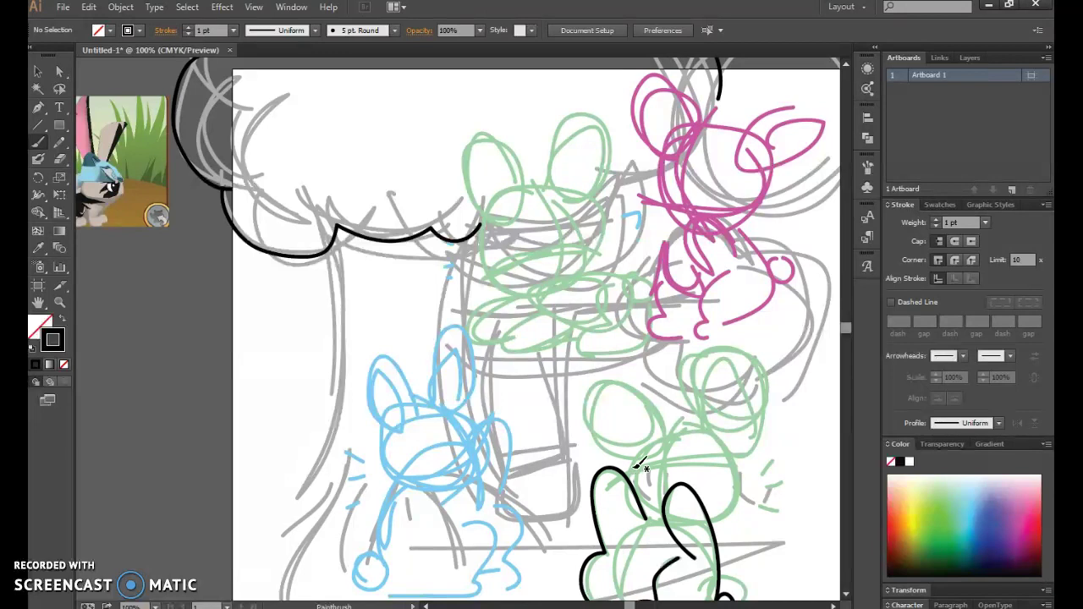
{"action": "mouse_move", "coordinate": [666, 413]}
{"action": "left_mouse_down"}
{"action": "mouse_move", "coordinate": [611, 378]}
{"action": "mouse_move", "coordinate": [582, 414]}
{"action": "mouse_move", "coordinate": [630, 461]}
{"action": "left_mouse_up"}
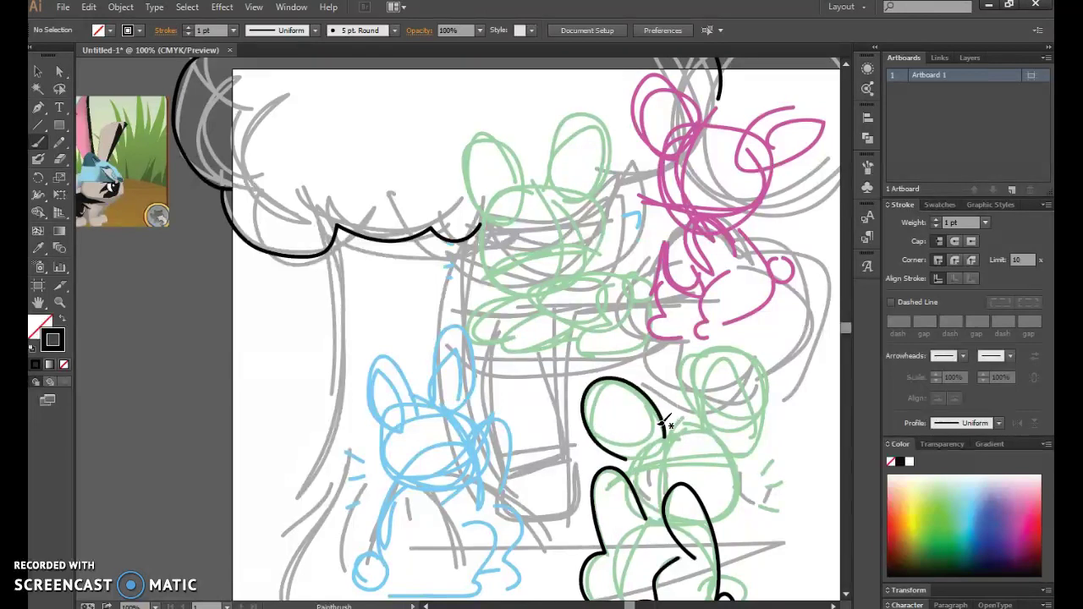
{"action": "mouse_move", "coordinate": [703, 431]}
{"action": "left_mouse_down"}
{"action": "mouse_move", "coordinate": [673, 435]}
{"action": "mouse_move", "coordinate": [686, 436]}
{"action": "left_mouse_up"}
{"action": "right_click", "coordinate": [686, 433]}
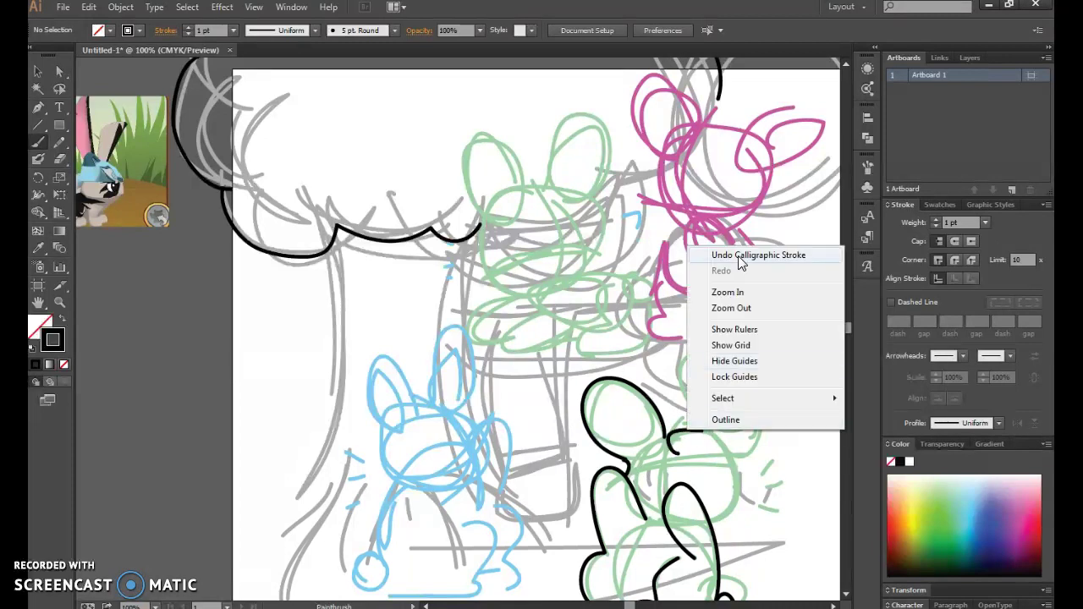
{"action": "left_click", "coordinate": [739, 258]}
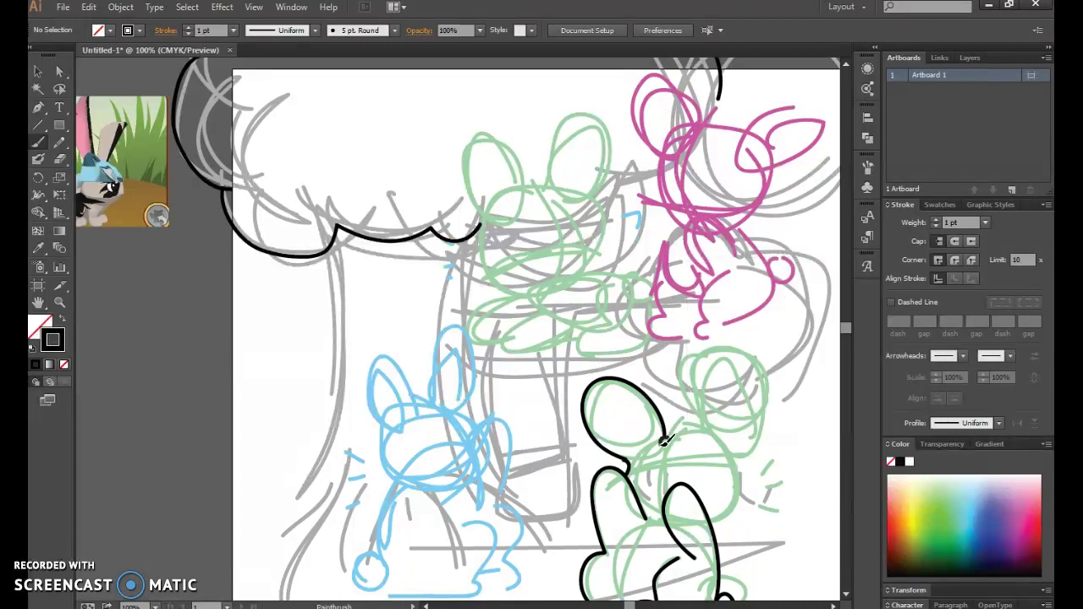
{"action": "left_click_drag", "start_coordinate": [678, 460], "coordinate": [675, 459]}
{"action": "left_click_drag", "start_coordinate": [710, 425], "coordinate": [711, 426]}
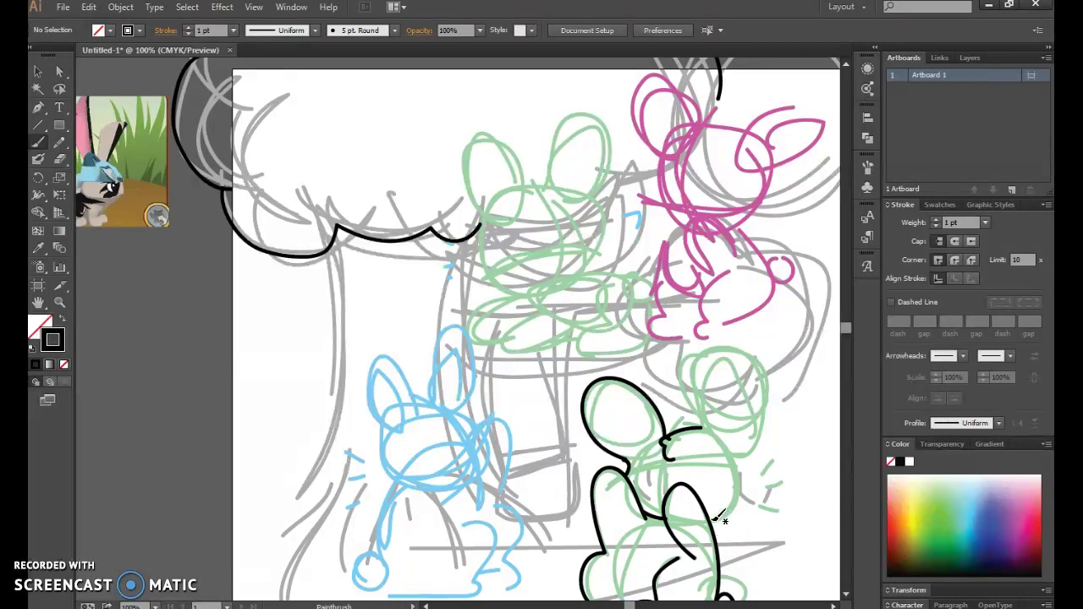
Trace the lower-right green figure's right cheek and large right ear in black, redoing the ear's inner strokes until they fit.
{"action": "mouse_move", "coordinate": [725, 517]}
{"action": "left_mouse_down"}
{"action": "mouse_move", "coordinate": [751, 500]}
{"action": "mouse_move", "coordinate": [747, 464]}
{"action": "mouse_move", "coordinate": [768, 431]}
{"action": "mouse_move", "coordinate": [768, 381]}
{"action": "left_mouse_up"}
{"action": "left_click_drag", "start_coordinate": [736, 349], "coordinate": [716, 349]}
{"action": "right_click", "coordinate": [758, 381]}
{"action": "left_click", "coordinate": [796, 393]}
{"action": "mouse_move", "coordinate": [772, 397]}
{"action": "left_mouse_down"}
{"action": "mouse_move", "coordinate": [734, 347]}
{"action": "mouse_move", "coordinate": [709, 348]}
{"action": "mouse_move", "coordinate": [694, 360]}
{"action": "mouse_move", "coordinate": [691, 393]}
{"action": "mouse_move", "coordinate": [741, 405]}
{"action": "mouse_move", "coordinate": [755, 398]}
{"action": "mouse_move", "coordinate": [692, 428]}
{"action": "left_mouse_up"}
{"action": "right_click", "coordinate": [713, 394]}
{"action": "left_click", "coordinate": [744, 402]}
{"action": "left_click_drag", "start_coordinate": [695, 391], "coordinate": [699, 423]}
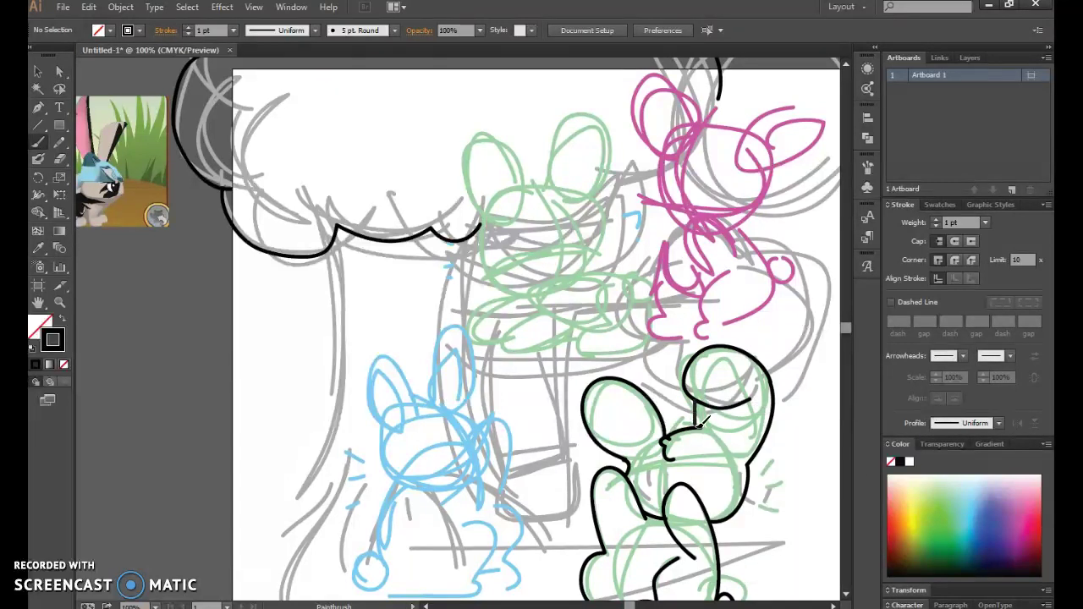
Trace the blue figure's ears, forehead tuft, head, arms, body, feet and round tail with black brush strokes.
{"action": "scroll", "coordinate": [769, 497], "scroll_direction": "down", "scroll_amount": 2}
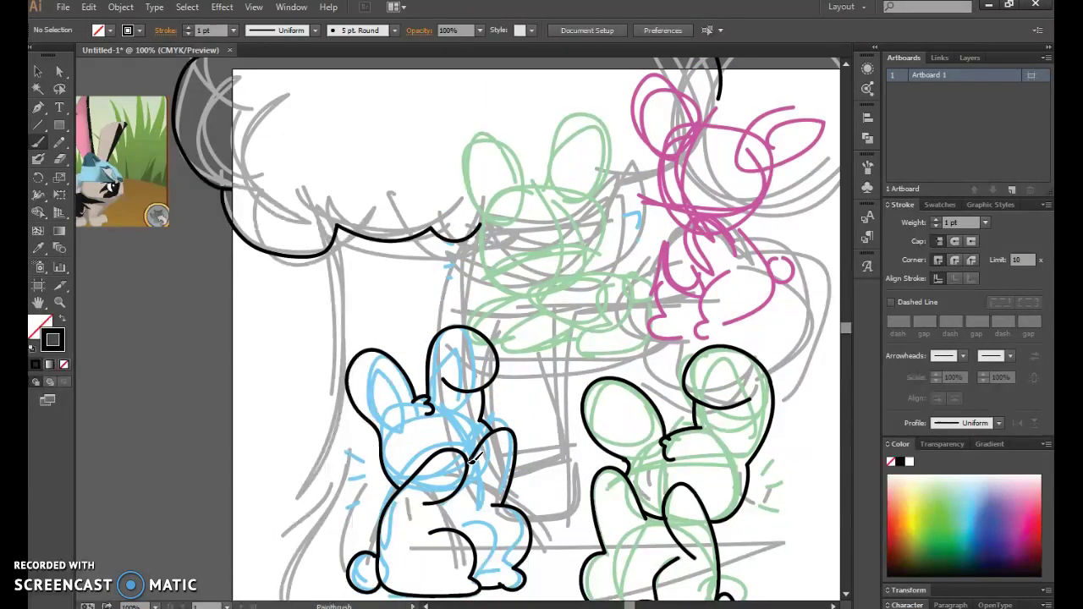
{"action": "scroll", "coordinate": [621, 488], "scroll_direction": "up", "scroll_amount": 1}
{"action": "scroll", "coordinate": [621, 488], "scroll_direction": "down", "scroll_amount": 2}
{"action": "right_click", "coordinate": [530, 403]}
{"action": "left_click", "coordinate": [560, 415]}
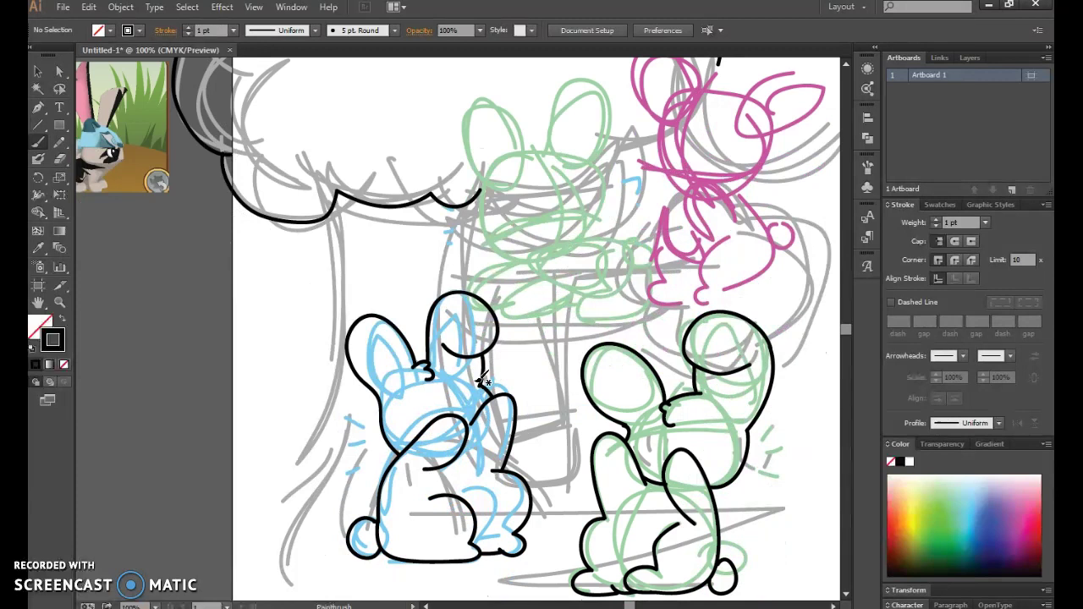
Delete the black stroke of the blue figure's raised right arm and retrace it as a rounded arm against the cheek.
{"action": "right_click", "coordinate": [499, 413]}
{"action": "left_click", "coordinate": [411, 302]}
{"action": "left_click", "coordinate": [42, 71]}
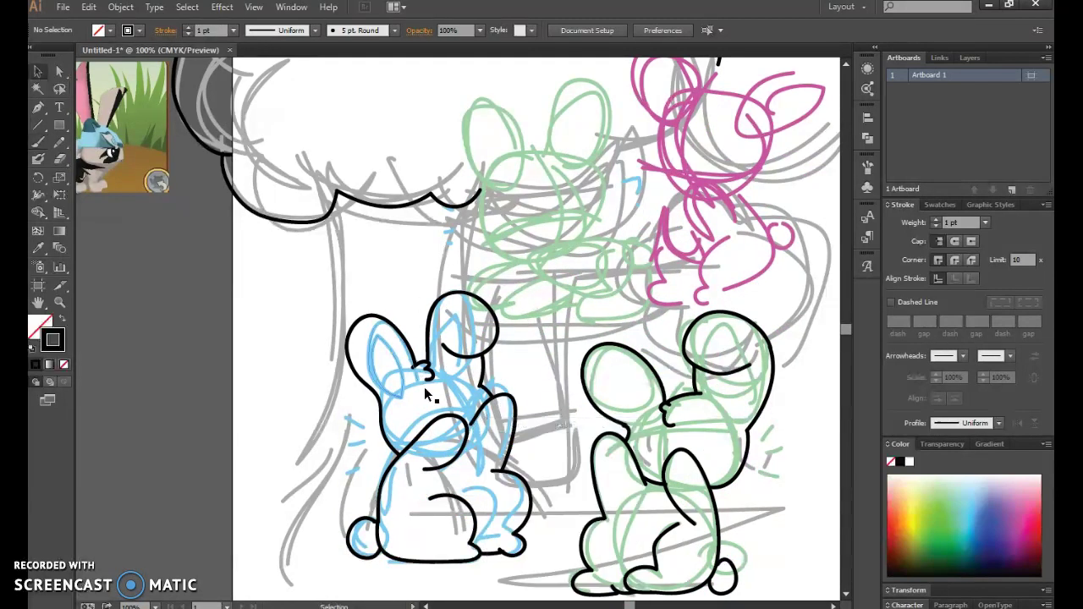
{"action": "left_click", "coordinate": [510, 437]}
{"action": "key", "text": "Delete"}
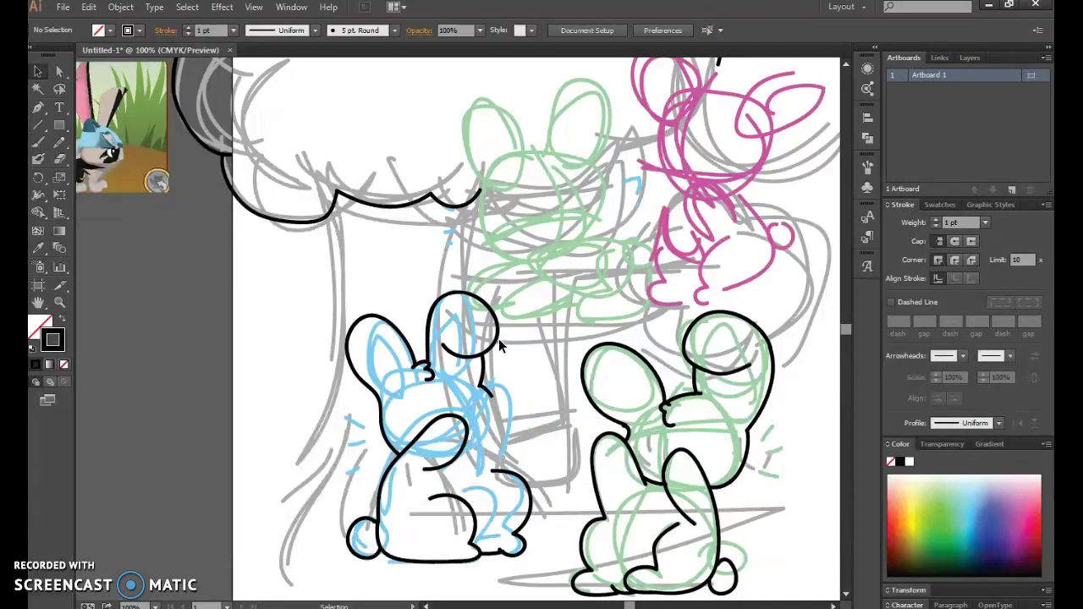
{"action": "left_click", "coordinate": [37, 144]}
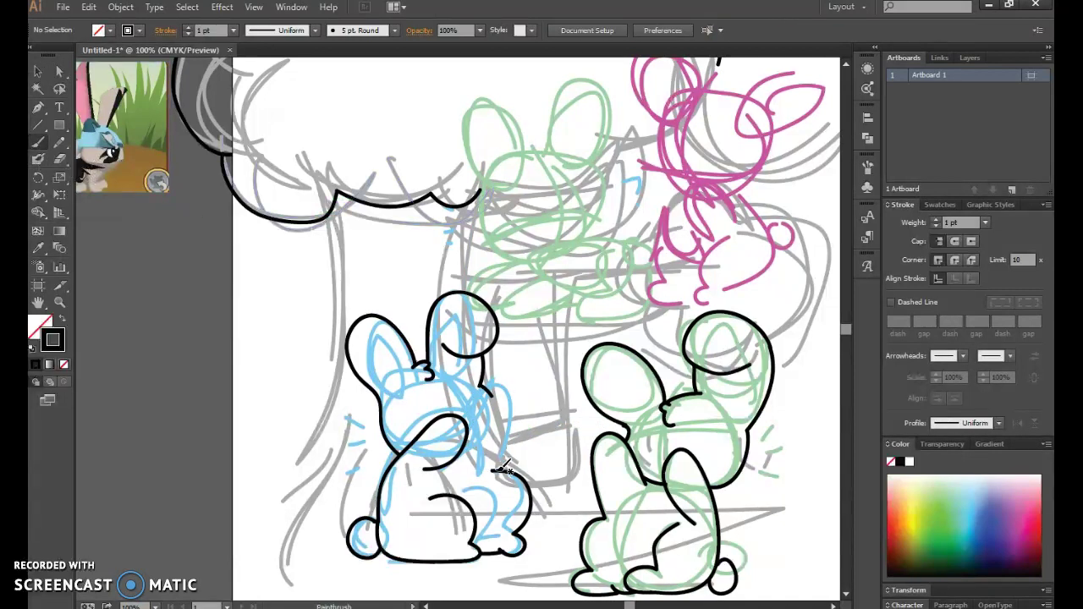
{"action": "mouse_move", "coordinate": [505, 468]}
{"action": "left_mouse_down"}
{"action": "mouse_move", "coordinate": [520, 420]}
{"action": "mouse_move", "coordinate": [515, 390]}
{"action": "mouse_move", "coordinate": [496, 398]}
{"action": "mouse_move", "coordinate": [469, 443]}
{"action": "left_mouse_up"}
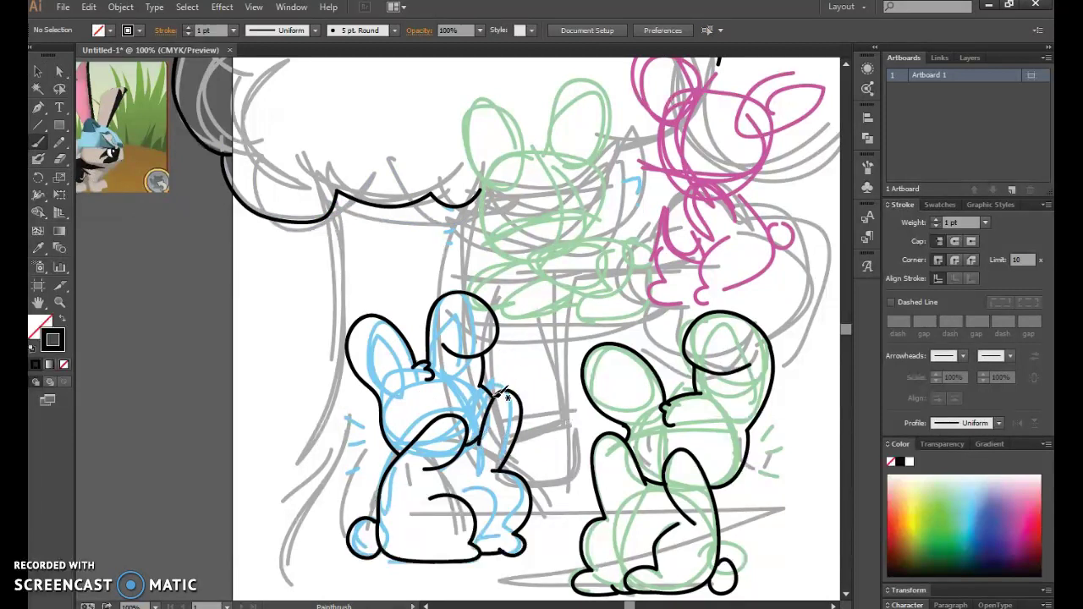
Trace the back, rump, hind leg and front paws of the green figure on the swing in black.
{"action": "scroll", "coordinate": [590, 403], "scroll_direction": "up", "scroll_amount": 4}
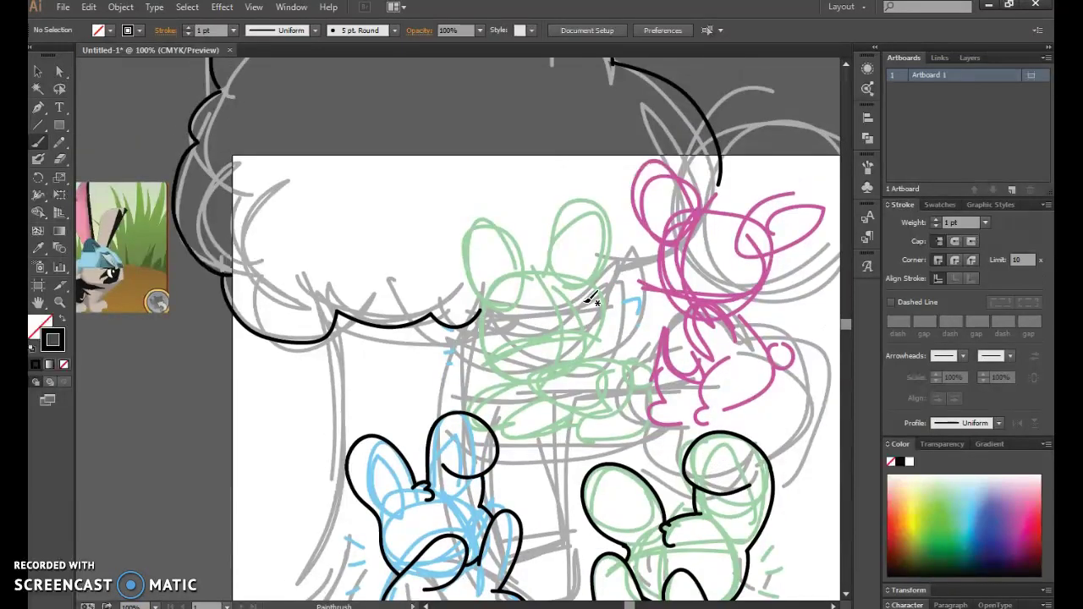
{"action": "mouse_move", "coordinate": [575, 358]}
{"action": "left_mouse_down"}
{"action": "mouse_move", "coordinate": [642, 355]}
{"action": "mouse_move", "coordinate": [661, 372]}
{"action": "mouse_move", "coordinate": [660, 425]}
{"action": "left_mouse_up"}
{"action": "scroll", "coordinate": [702, 453], "scroll_direction": "down", "scroll_amount": 1}
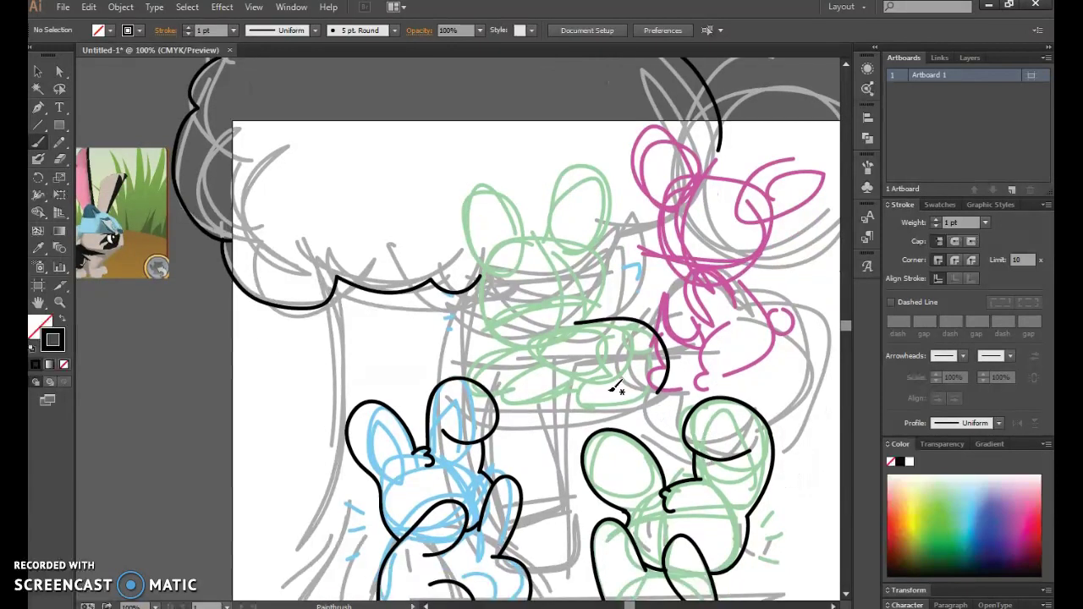
{"action": "mouse_move", "coordinate": [609, 335]}
{"action": "left_mouse_down"}
{"action": "mouse_move", "coordinate": [590, 382]}
{"action": "mouse_move", "coordinate": [562, 392]}
{"action": "mouse_move", "coordinate": [577, 407]}
{"action": "mouse_move", "coordinate": [665, 388]}
{"action": "left_mouse_up"}
{"action": "mouse_move", "coordinate": [536, 367]}
{"action": "left_mouse_down"}
{"action": "mouse_move", "coordinate": [506, 388]}
{"action": "mouse_move", "coordinate": [511, 398]}
{"action": "mouse_move", "coordinate": [562, 392]}
{"action": "left_mouse_up"}
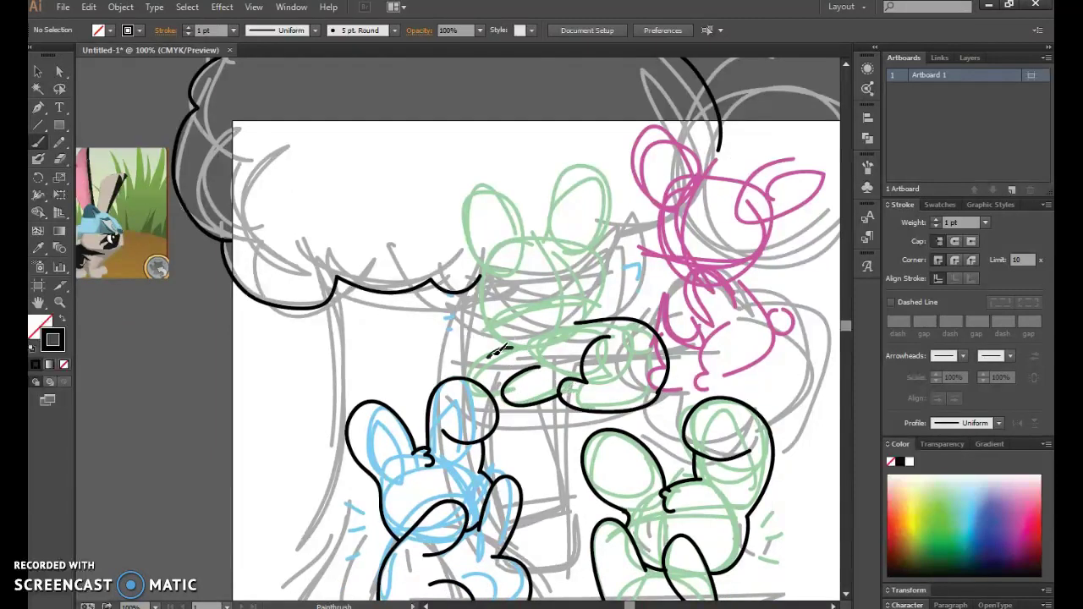
{"action": "left_click_drag", "start_coordinate": [475, 374], "coordinate": [513, 391]}
Trace the right cheek, chin and left side of the swing figure's head in black.
{"action": "left_click_drag", "start_coordinate": [591, 246], "coordinate": [608, 269]}
{"action": "left_click_drag", "start_coordinate": [569, 329], "coordinate": [532, 339]}
{"action": "mouse_move", "coordinate": [486, 266]}
{"action": "left_mouse_down"}
{"action": "mouse_move", "coordinate": [485, 318]}
{"action": "mouse_move", "coordinate": [505, 341]}
{"action": "mouse_move", "coordinate": [582, 335]}
{"action": "left_mouse_up"}
Delete the stroke on the left side of the swing figure's head and retrace that cheek down to the chin and shoulder.
{"action": "left_click", "coordinate": [38, 71]}
{"action": "left_click", "coordinate": [478, 317]}
{"action": "key", "text": "Delete"}
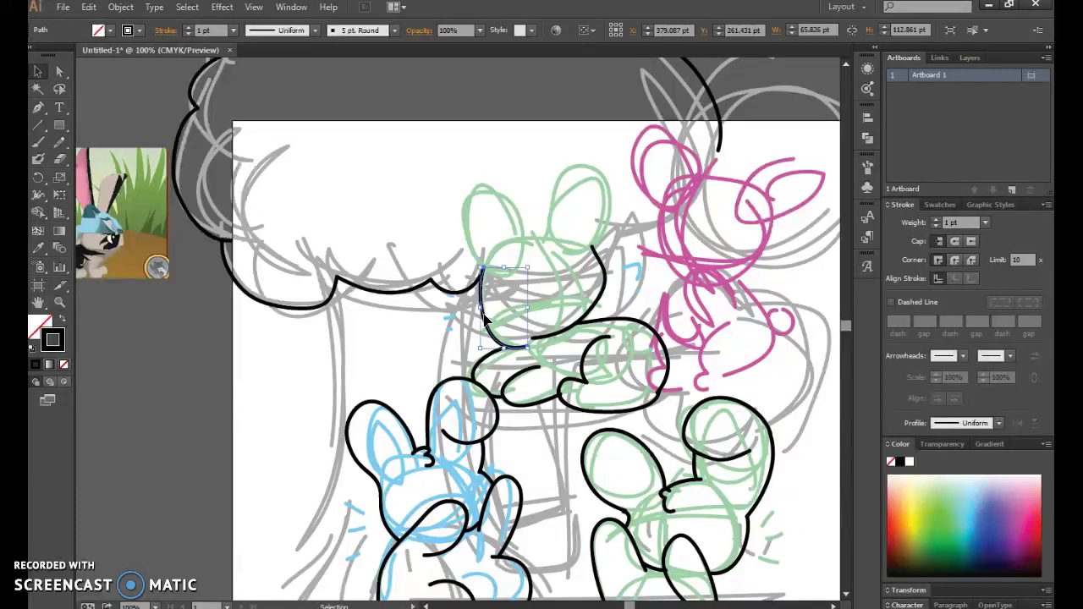
{"action": "left_click", "coordinate": [38, 142]}
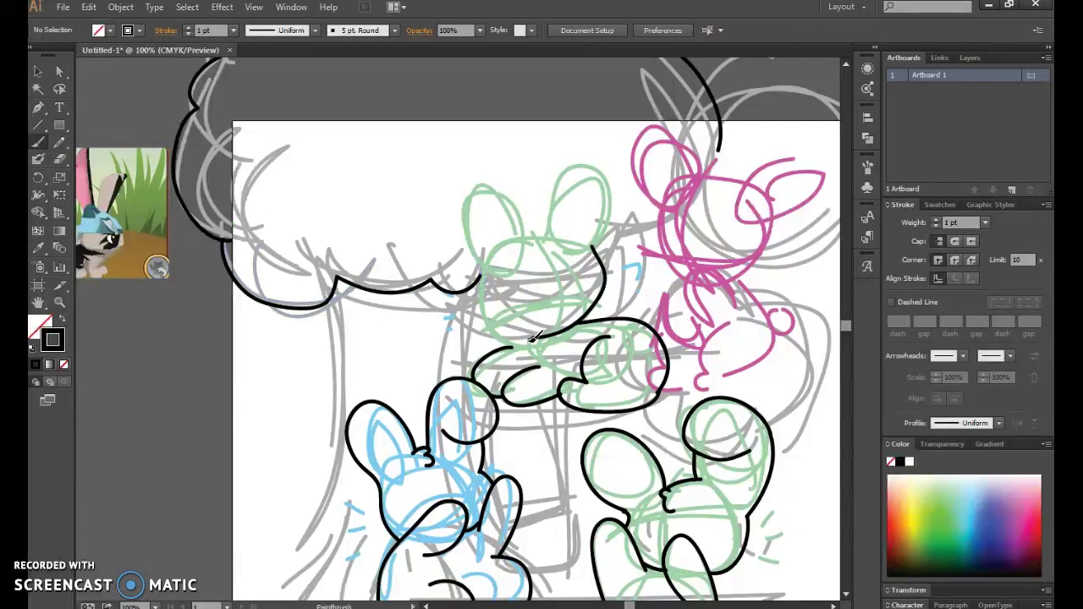
{"action": "mouse_move", "coordinate": [503, 339]}
{"action": "left_mouse_down"}
{"action": "mouse_move", "coordinate": [485, 315]}
{"action": "mouse_move", "coordinate": [515, 333]}
{"action": "mouse_move", "coordinate": [484, 307]}
{"action": "mouse_move", "coordinate": [481, 263]}
{"action": "left_mouse_up"}
{"action": "right_click", "coordinate": [508, 291]}
{"action": "left_click", "coordinate": [542, 298]}
{"action": "left_click_drag", "start_coordinate": [506, 342], "coordinate": [499, 336]}
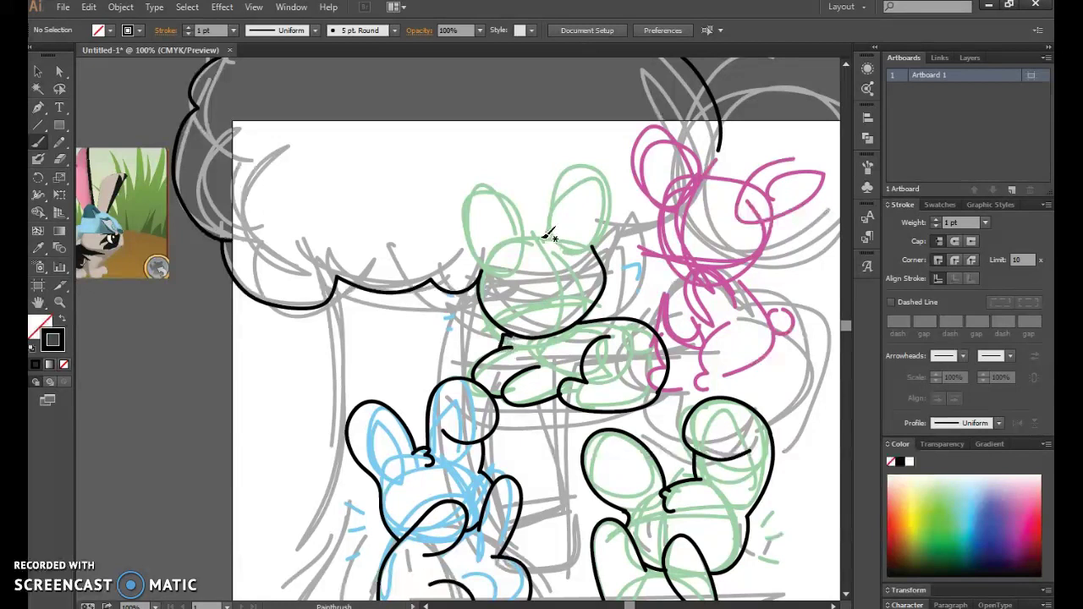
Trace the swing figure's two rounded ears, forehead tuft and round tail in black.
{"action": "mouse_move", "coordinate": [546, 245]}
{"action": "left_mouse_down"}
{"action": "mouse_move", "coordinate": [508, 183]}
{"action": "mouse_move", "coordinate": [466, 196]}
{"action": "mouse_move", "coordinate": [463, 245]}
{"action": "mouse_move", "coordinate": [509, 263]}
{"action": "mouse_move", "coordinate": [518, 231]}
{"action": "mouse_move", "coordinate": [544, 234]}
{"action": "mouse_move", "coordinate": [554, 175]}
{"action": "mouse_move", "coordinate": [576, 163]}
{"action": "mouse_move", "coordinate": [615, 182]}
{"action": "mouse_move", "coordinate": [621, 212]}
{"action": "mouse_move", "coordinate": [594, 232]}
{"action": "mouse_move", "coordinate": [557, 219]}
{"action": "left_mouse_up"}
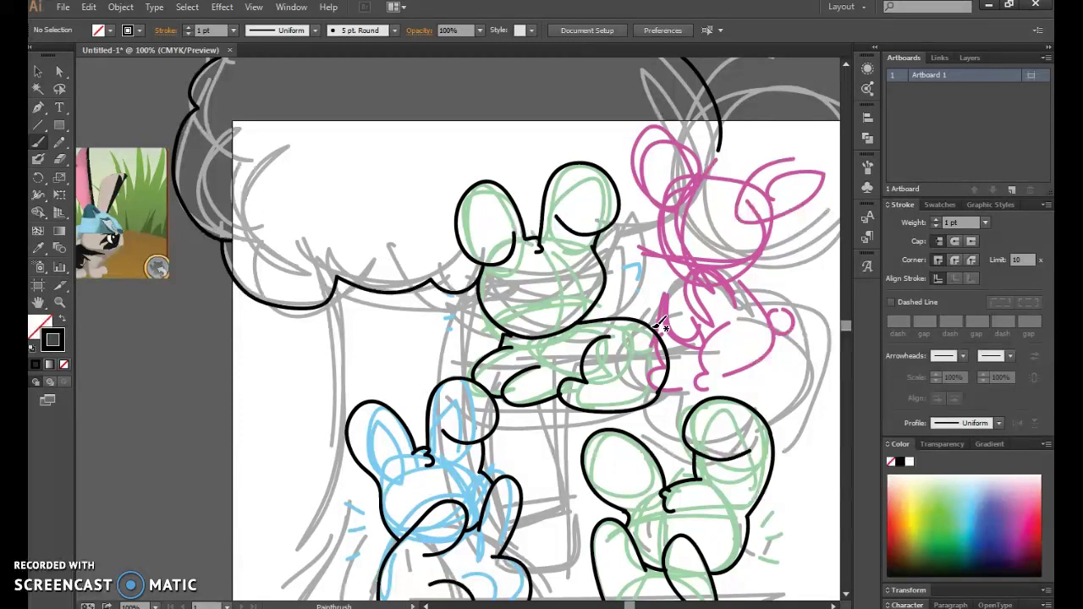
{"action": "mouse_move", "coordinate": [684, 315]}
{"action": "left_mouse_down"}
{"action": "mouse_move", "coordinate": [672, 347]}
{"action": "mouse_move", "coordinate": [659, 338]}
{"action": "left_mouse_up"}
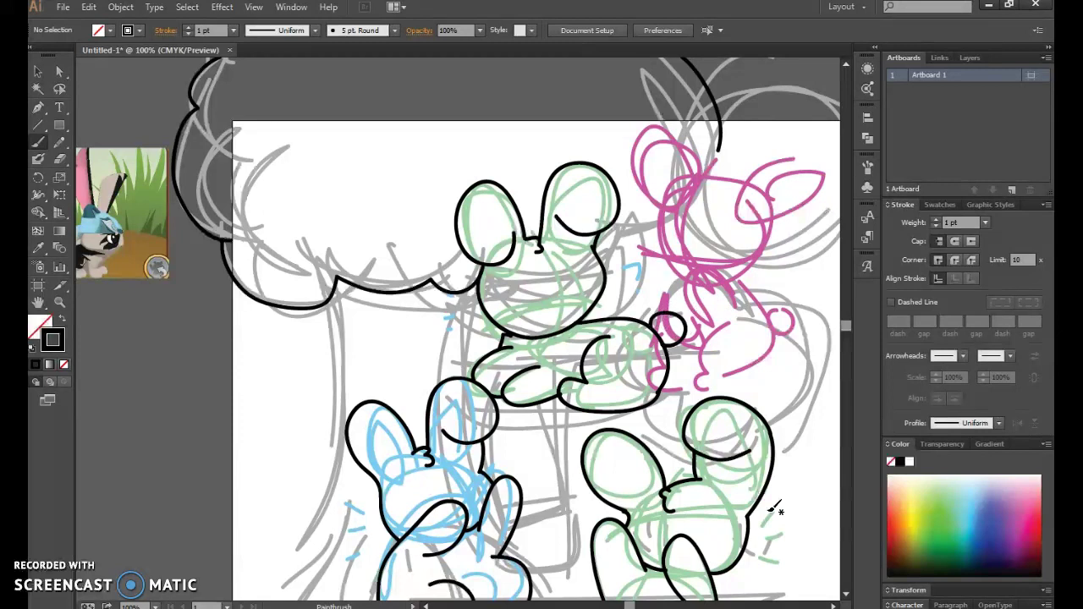
Trace the pink figure's back, hind leg, feet and round tail in black, redoing the strokes that miss.
{"action": "left_click", "coordinate": [834, 606]}
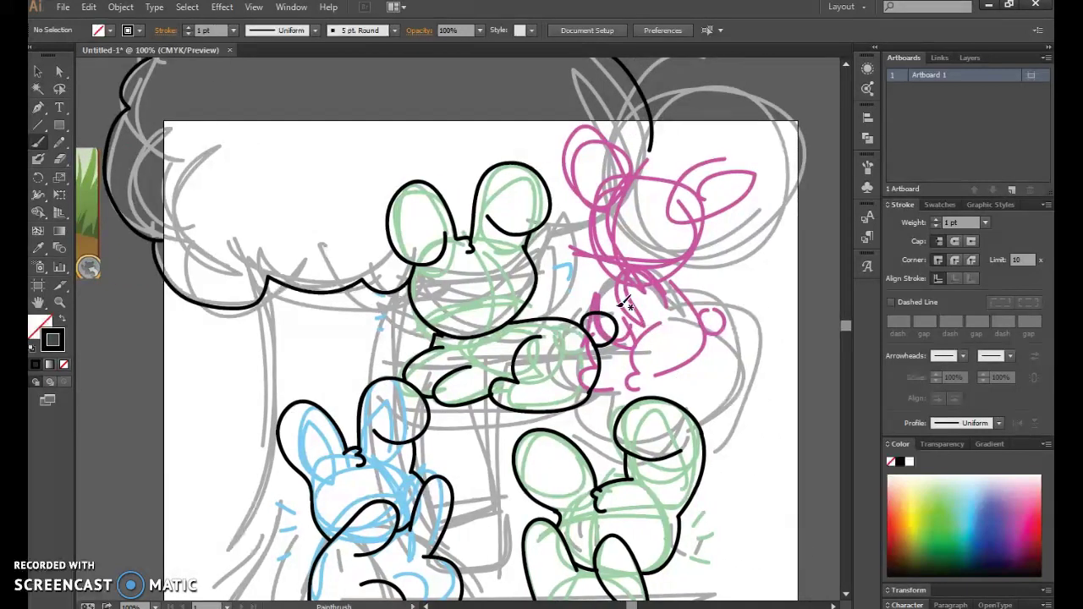
{"action": "mouse_move", "coordinate": [584, 219]}
{"action": "left_mouse_down"}
{"action": "mouse_move", "coordinate": [587, 271]}
{"action": "mouse_move", "coordinate": [697, 301]}
{"action": "mouse_move", "coordinate": [710, 337]}
{"action": "mouse_move", "coordinate": [699, 361]}
{"action": "mouse_move", "coordinate": [664, 382]}
{"action": "left_mouse_up"}
{"action": "right_click", "coordinate": [685, 262]}
{"action": "left_click", "coordinate": [706, 273]}
{"action": "mouse_move", "coordinate": [656, 320]}
{"action": "left_mouse_down"}
{"action": "mouse_move", "coordinate": [644, 359]}
{"action": "mouse_move", "coordinate": [628, 370]}
{"action": "mouse_move", "coordinate": [672, 379]}
{"action": "left_mouse_up"}
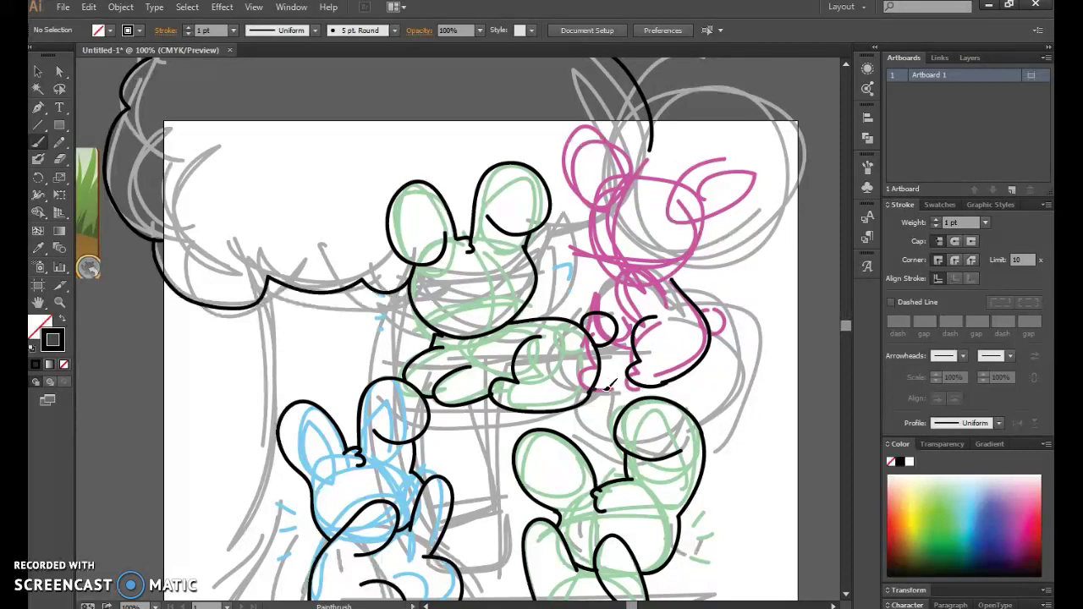
{"action": "right_click", "coordinate": [611, 363]}
{"action": "left_click", "coordinate": [647, 369]}
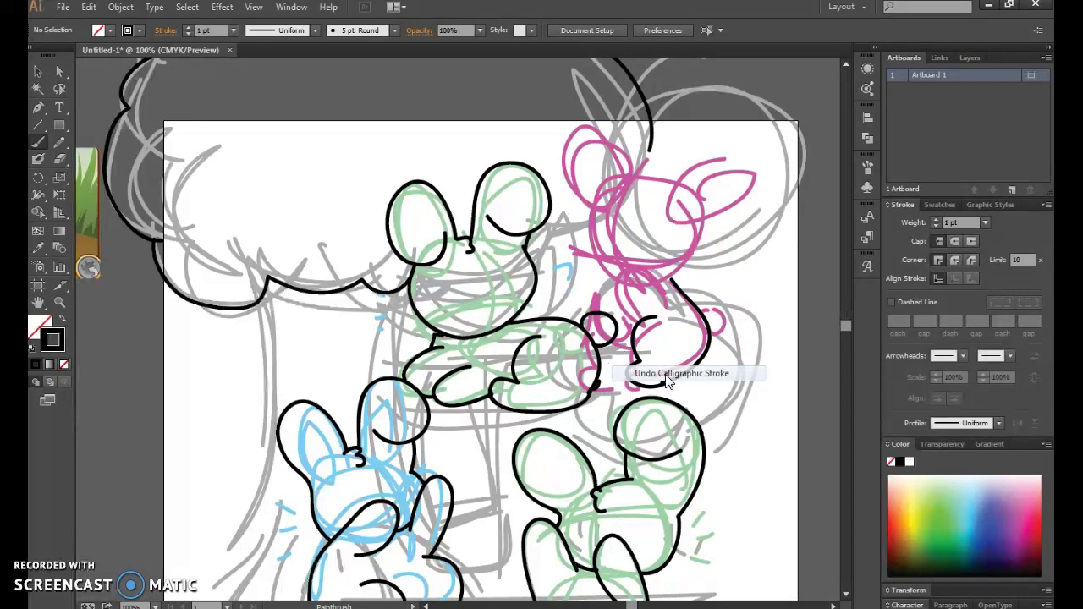
{"action": "left_click_drag", "start_coordinate": [609, 385], "coordinate": [639, 378]}
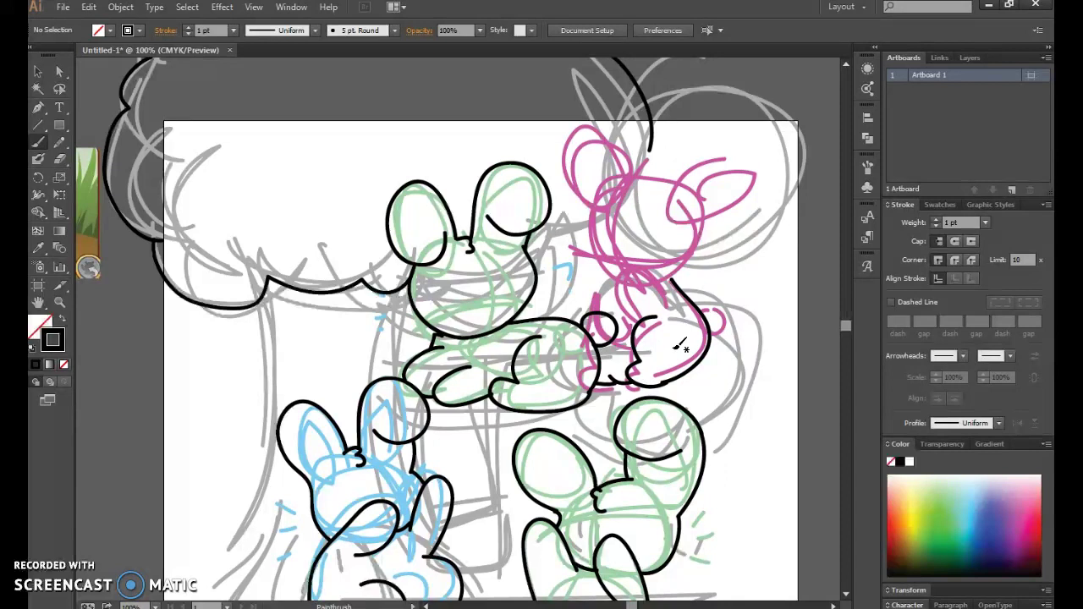
{"action": "left_click_drag", "start_coordinate": [705, 310], "coordinate": [741, 318]}
Trace the pink figure's right and left arms in black below its head.
{"action": "scroll", "coordinate": [770, 377], "scroll_direction": "up", "scroll_amount": 4}
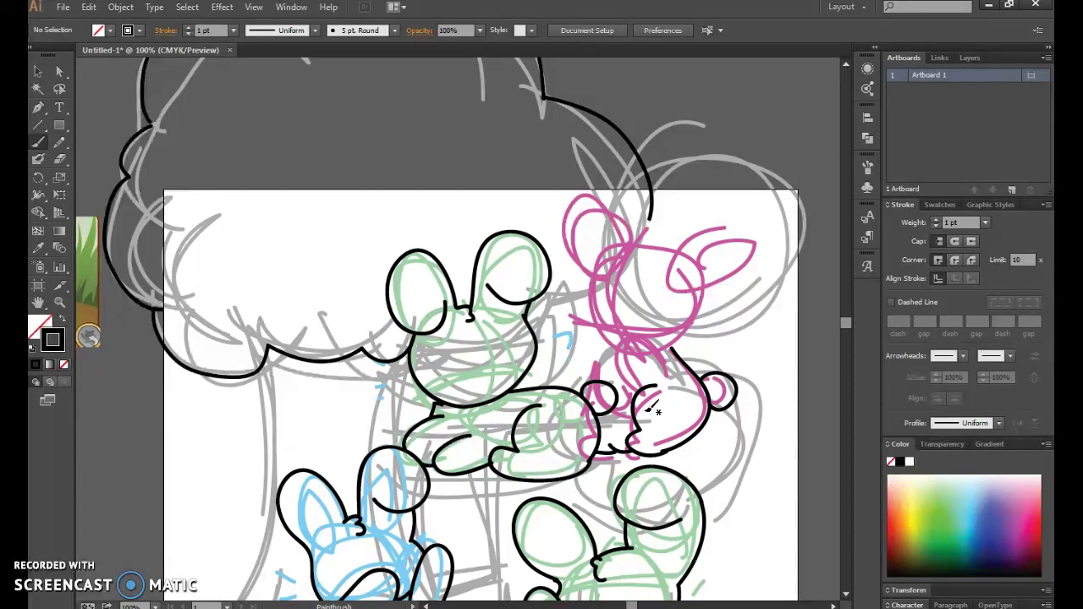
{"action": "mouse_move", "coordinate": [667, 372]}
{"action": "left_mouse_down"}
{"action": "mouse_move", "coordinate": [656, 342]}
{"action": "mouse_move", "coordinate": [623, 362]}
{"action": "mouse_move", "coordinate": [631, 367]}
{"action": "left_mouse_up"}
{"action": "left_click_drag", "start_coordinate": [572, 328], "coordinate": [581, 392]}
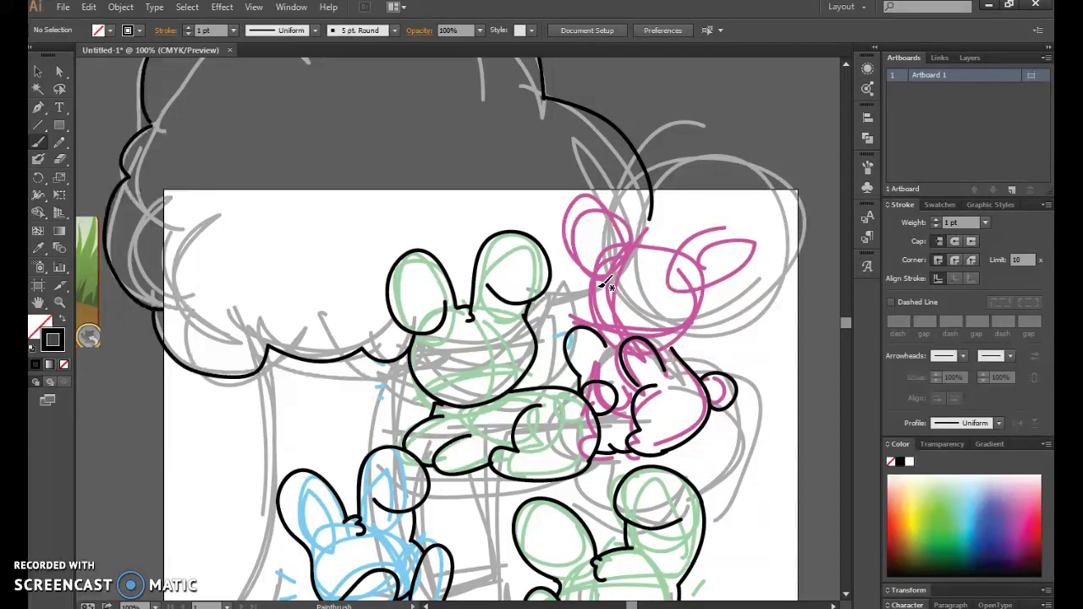
Trace the pink figure's left cheek, chin and right cheek in black, redoing the left cheek stroke.
{"action": "left_click_drag", "start_coordinate": [595, 273], "coordinate": [586, 331]}
{"action": "right_click", "coordinate": [633, 345]}
{"action": "left_click", "coordinate": [641, 356]}
{"action": "mouse_move", "coordinate": [589, 280]}
{"action": "left_mouse_down"}
{"action": "mouse_move", "coordinate": [583, 322]}
{"action": "mouse_move", "coordinate": [621, 357]}
{"action": "left_mouse_up"}
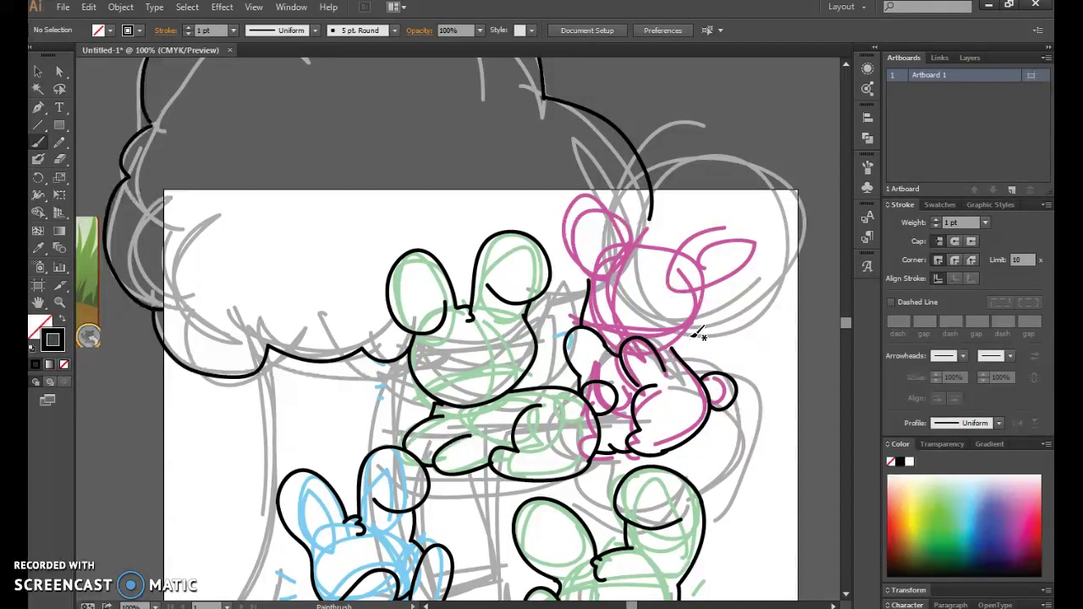
{"action": "left_click_drag", "start_coordinate": [702, 301], "coordinate": [699, 303]}
Trace the pink figure's ears and forehead tuft in black, replacing the first left-ear stroke with a rounder one.
{"action": "mouse_move", "coordinate": [629, 244]}
{"action": "left_mouse_down"}
{"action": "mouse_move", "coordinate": [601, 204]}
{"action": "mouse_move", "coordinate": [568, 198]}
{"action": "mouse_move", "coordinate": [554, 212]}
{"action": "mouse_move", "coordinate": [593, 269]}
{"action": "left_mouse_up"}
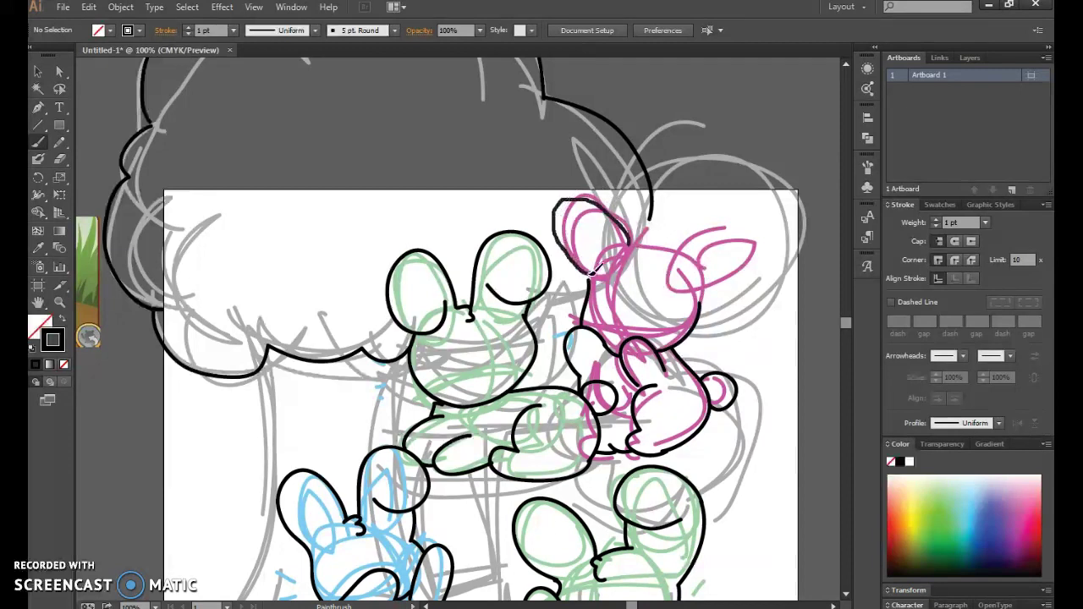
{"action": "right_click", "coordinate": [630, 226]}
{"action": "left_click", "coordinate": [659, 248]}
{"action": "mouse_move", "coordinate": [639, 242]}
{"action": "left_mouse_down"}
{"action": "mouse_move", "coordinate": [623, 203]}
{"action": "mouse_move", "coordinate": [594, 192]}
{"action": "mouse_move", "coordinate": [552, 218]}
{"action": "mouse_move", "coordinate": [559, 252]}
{"action": "mouse_move", "coordinate": [596, 262]}
{"action": "left_mouse_up"}
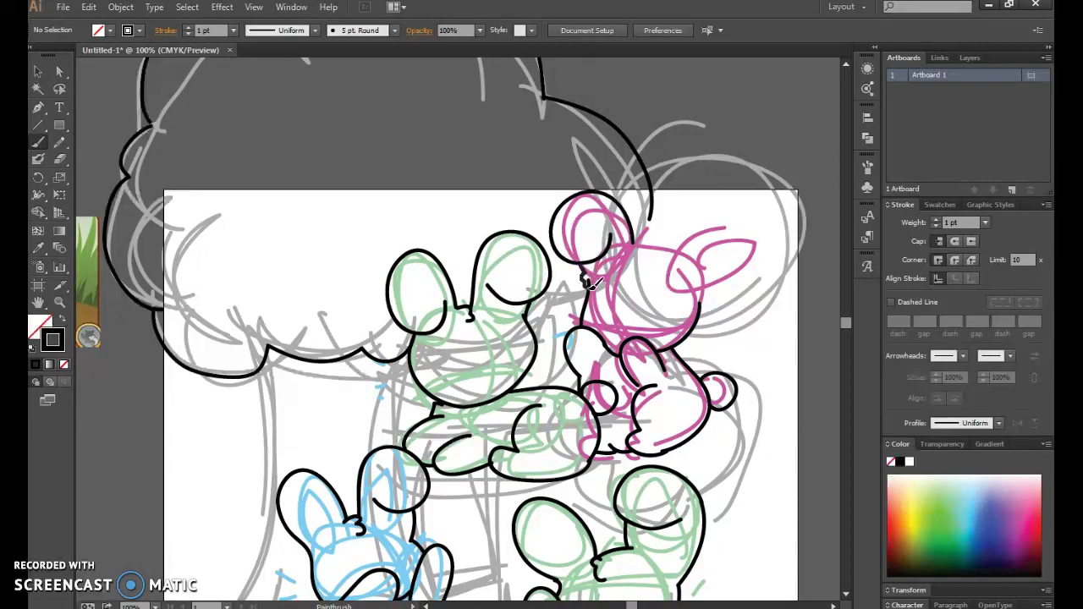
{"action": "mouse_move", "coordinate": [658, 249]}
{"action": "left_mouse_down"}
{"action": "mouse_move", "coordinate": [632, 247]}
{"action": "mouse_move", "coordinate": [634, 265]}
{"action": "mouse_move", "coordinate": [678, 183]}
{"action": "mouse_move", "coordinate": [713, 187]}
{"action": "mouse_move", "coordinate": [731, 212]}
{"action": "mouse_move", "coordinate": [732, 254]}
{"action": "mouse_move", "coordinate": [704, 311]}
{"action": "left_mouse_up"}
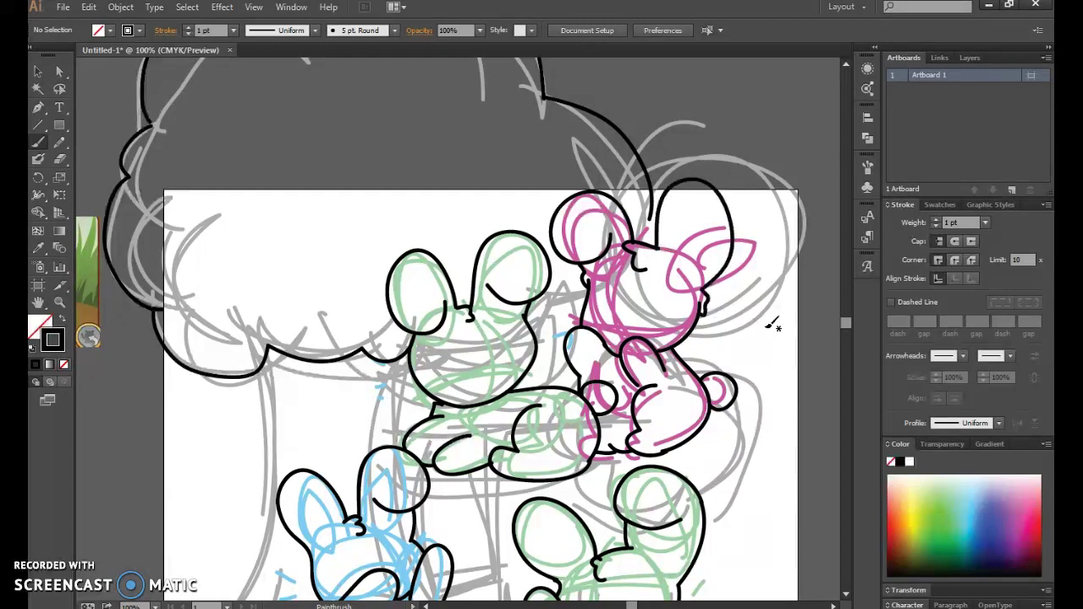
{"action": "scroll", "coordinate": [652, 280], "scroll_direction": "up", "scroll_amount": 3}
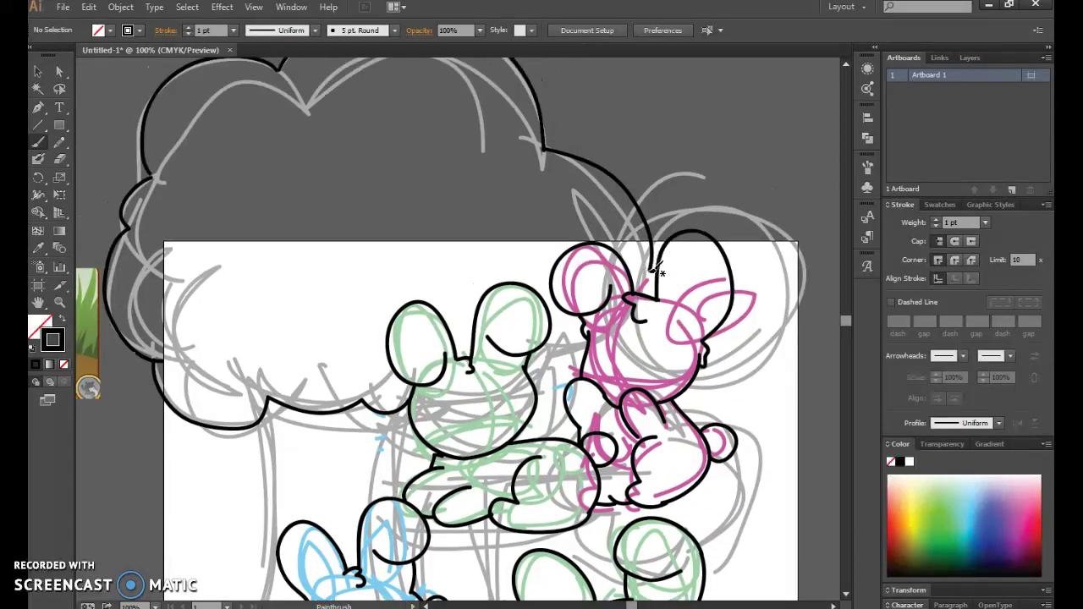
{"action": "scroll", "coordinate": [740, 362], "scroll_direction": "down", "scroll_amount": 6}
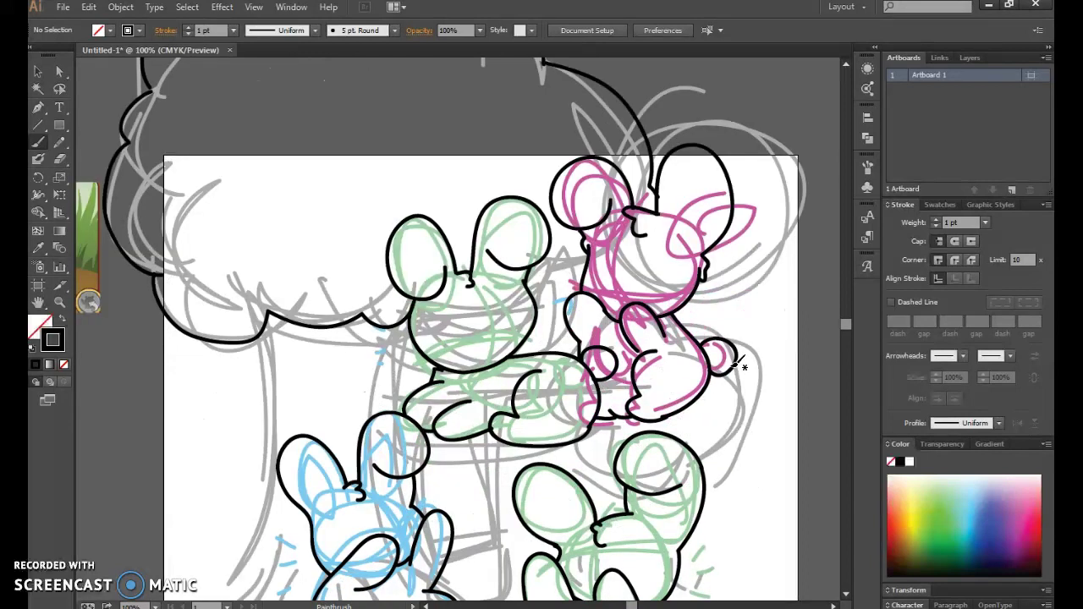
{"action": "scroll", "coordinate": [703, 367], "scroll_direction": "down", "scroll_amount": 1}
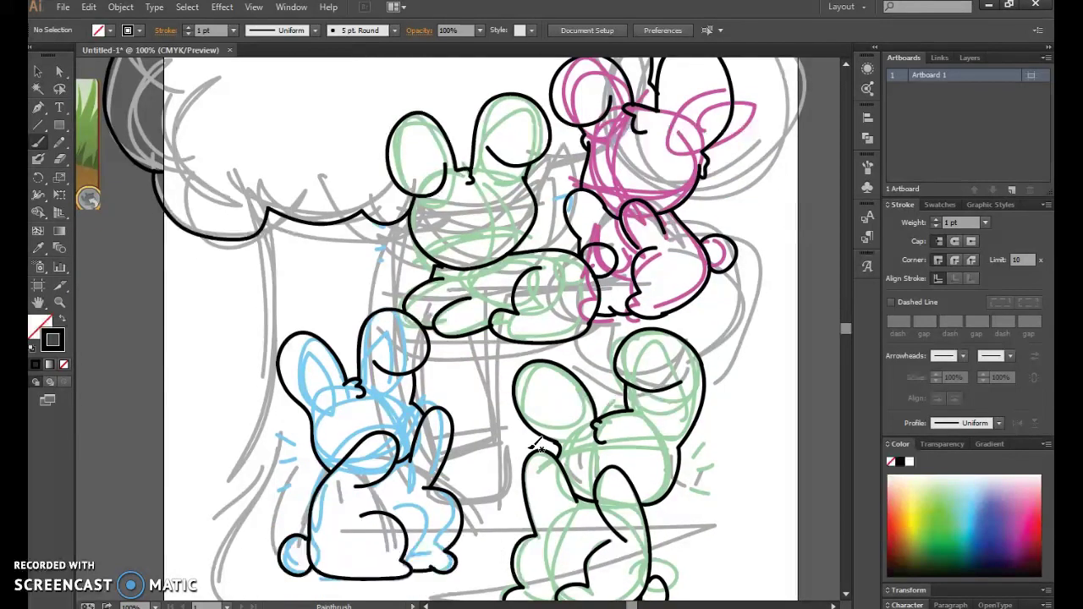
{"action": "scroll", "coordinate": [536, 437], "scroll_direction": "down", "scroll_amount": 3}
{"action": "left_click_drag", "start_coordinate": [431, 300], "coordinate": [559, 300]}
{"action": "right_click", "coordinate": [434, 300]}
{"action": "left_click", "coordinate": [462, 311]}
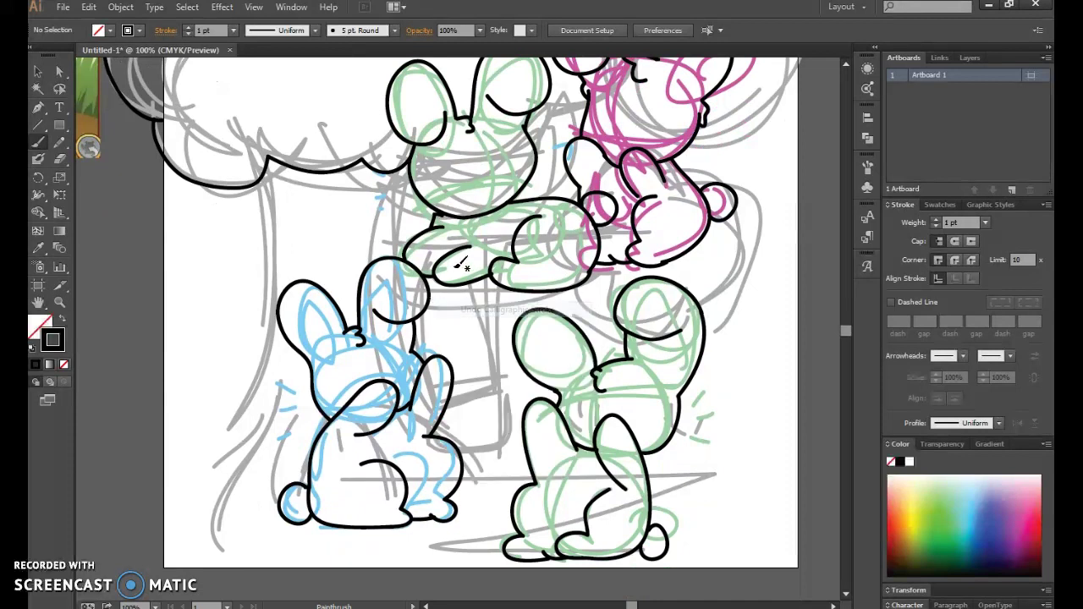
{"action": "left_click_drag", "start_coordinate": [258, 180], "coordinate": [274, 341]}
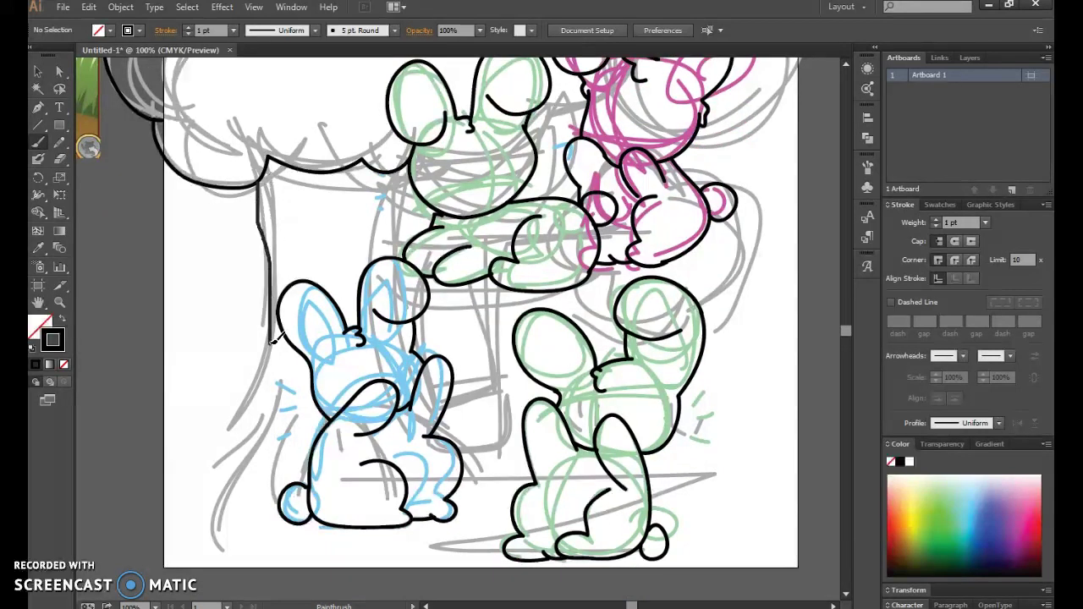
{"action": "right_click", "coordinate": [271, 342]}
{"action": "left_click", "coordinate": [288, 347]}
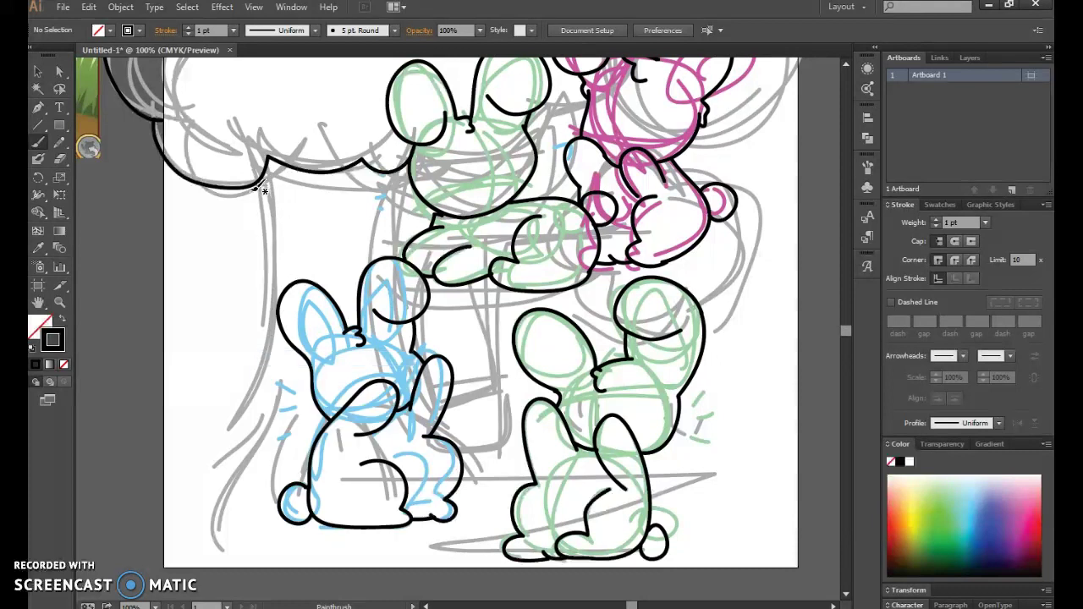
Trace the trunk's left edge and jagged roots in black, erasing the lowest root's tip and redrawing it pointed.
{"action": "mouse_move", "coordinate": [258, 188]}
{"action": "left_mouse_down"}
{"action": "mouse_move", "coordinate": [250, 391]}
{"action": "mouse_move", "coordinate": [215, 446]}
{"action": "mouse_move", "coordinate": [250, 422]}
{"action": "mouse_move", "coordinate": [221, 466]}
{"action": "mouse_move", "coordinate": [235, 458]}
{"action": "mouse_move", "coordinate": [239, 480]}
{"action": "mouse_move", "coordinate": [214, 540]}
{"action": "mouse_move", "coordinate": [252, 529]}
{"action": "mouse_move", "coordinate": [279, 460]}
{"action": "mouse_move", "coordinate": [308, 455]}
{"action": "left_mouse_up"}
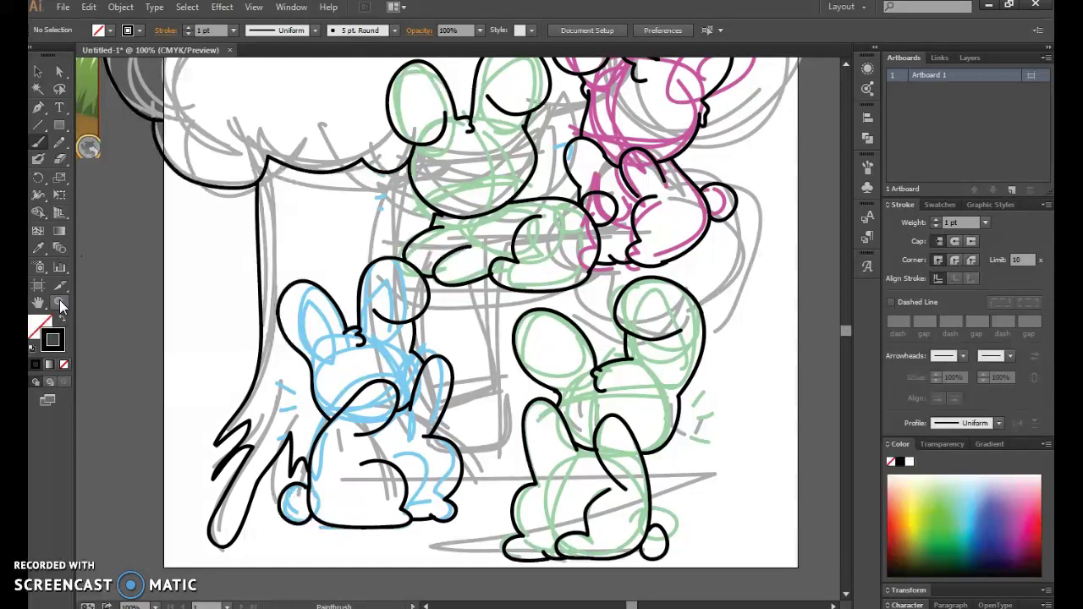
{"action": "left_click", "coordinate": [60, 159]}
{"action": "mouse_move", "coordinate": [199, 532]}
{"action": "left_mouse_down"}
{"action": "mouse_move", "coordinate": [242, 537]}
{"action": "mouse_move", "coordinate": [259, 555]}
{"action": "left_mouse_up"}
{"action": "left_click", "coordinate": [39, 140]}
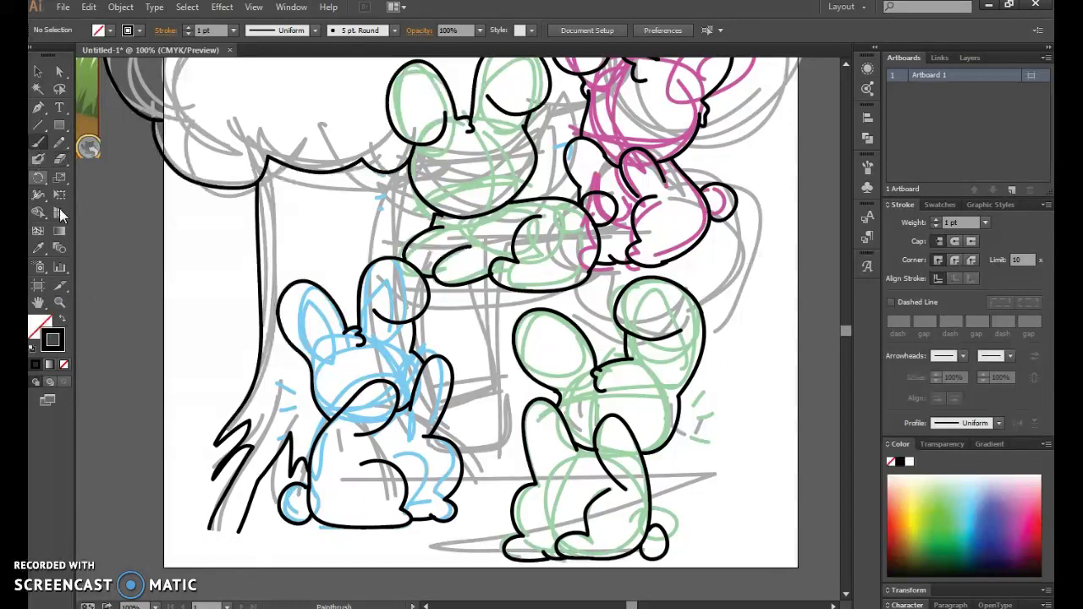
{"action": "left_click_drag", "start_coordinate": [211, 526], "coordinate": [217, 548]}
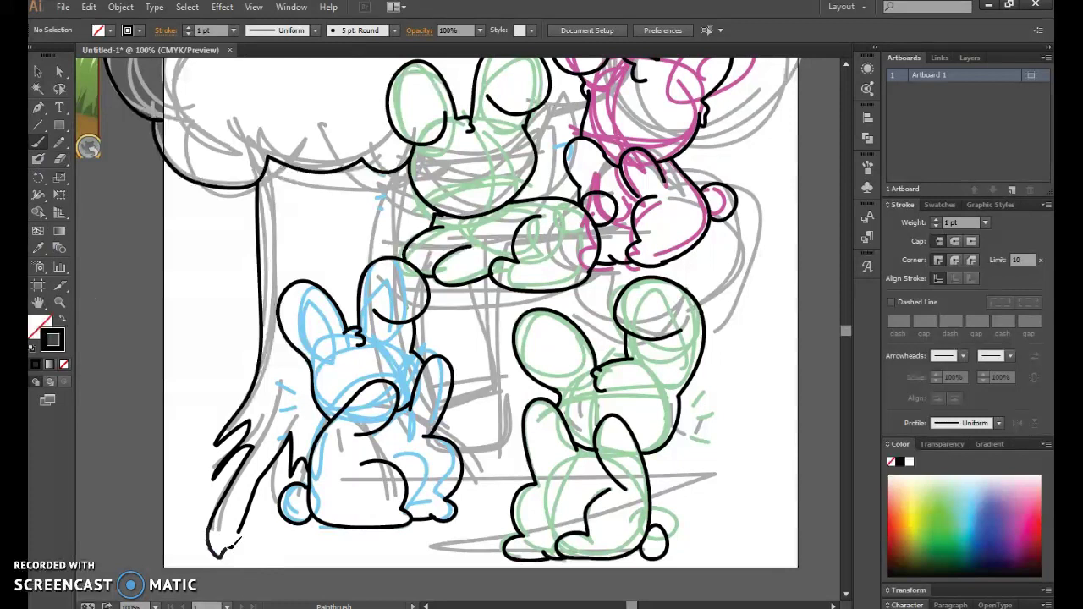
{"action": "left_click", "coordinate": [38, 71]}
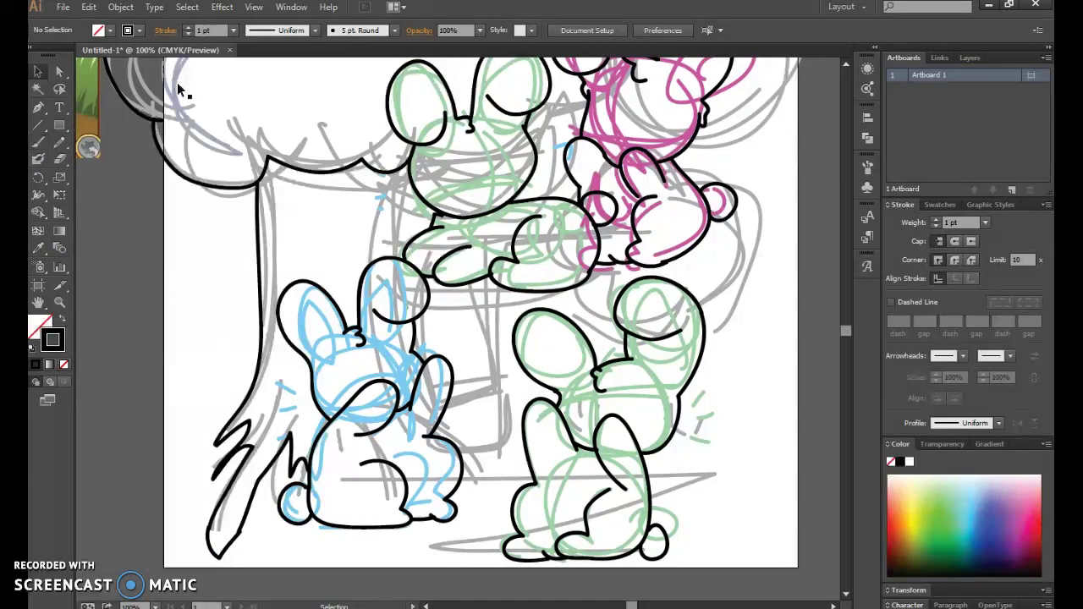
{"action": "key", "text": "ctrl+a"}
{"action": "left_click", "coordinate": [202, 134]}
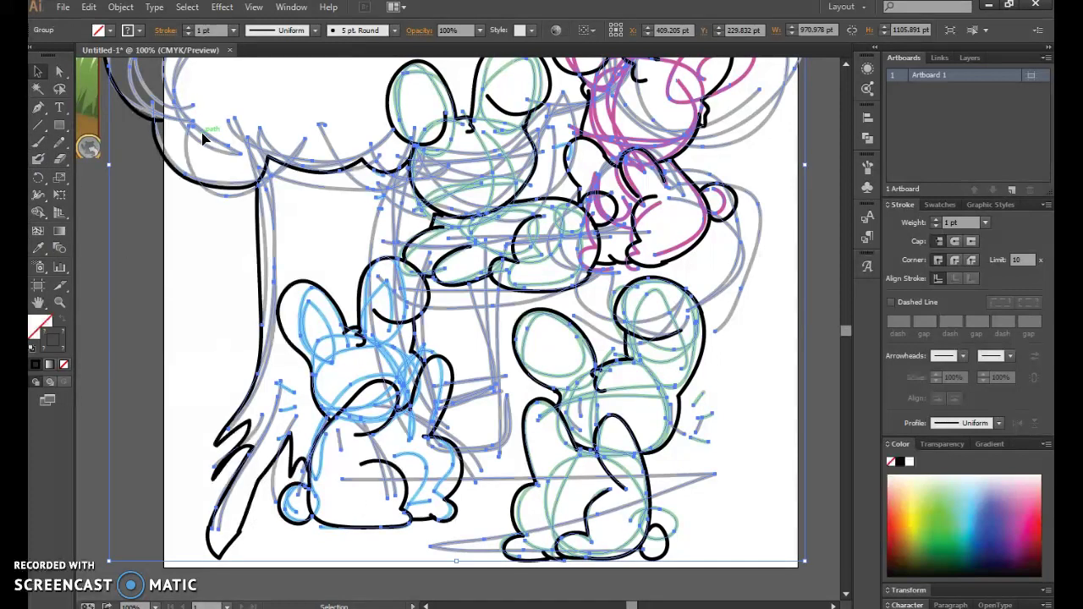
{"action": "left_click", "coordinate": [95, 296]}
{"action": "left_click", "coordinate": [38, 142]}
{"action": "left_click", "coordinate": [39, 248]}
{"action": "left_click", "coordinate": [362, 328]}
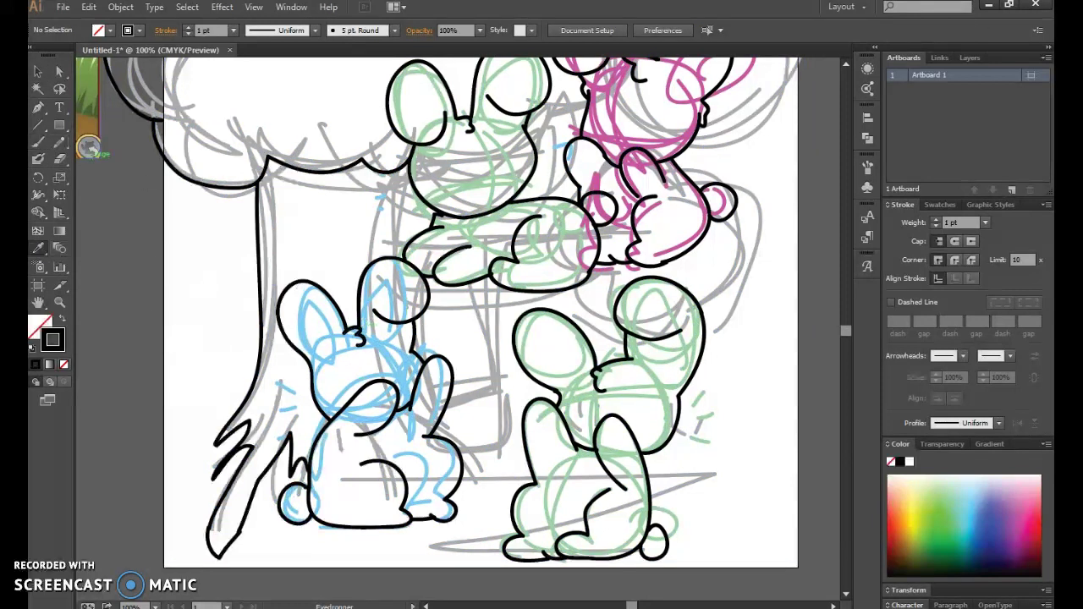
Trace the trunk's right edge, the branch's underside below the reclining green figure and a vertical swing rope in black.
{"action": "left_click", "coordinate": [38, 142]}
{"action": "mouse_move", "coordinate": [399, 166]}
{"action": "left_mouse_down"}
{"action": "mouse_move", "coordinate": [387, 250]}
{"action": "mouse_move", "coordinate": [409, 264]}
{"action": "left_mouse_up"}
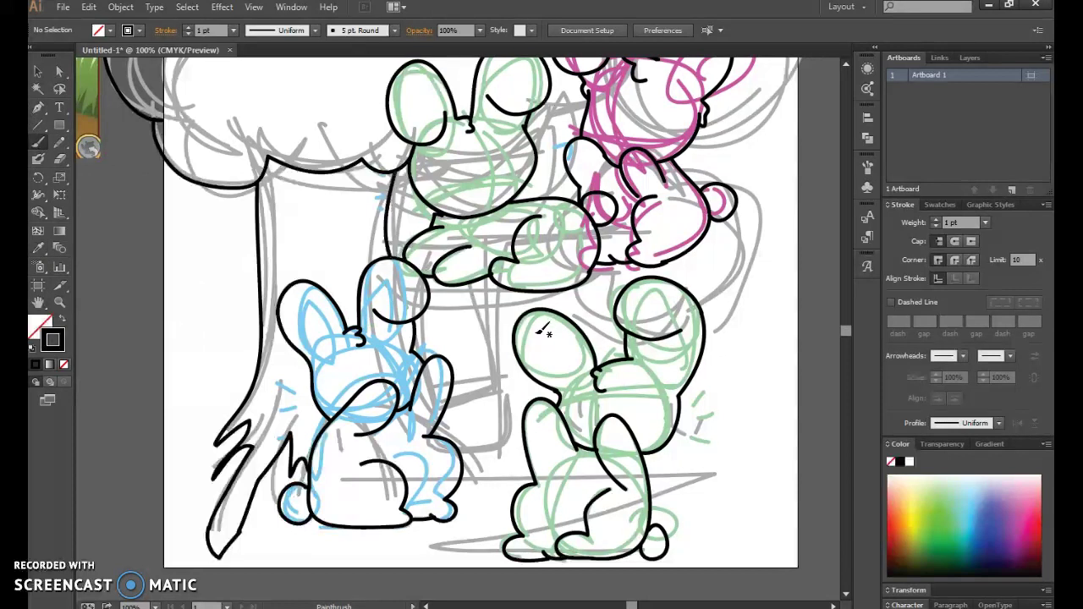
{"action": "left_click_drag", "start_coordinate": [501, 284], "coordinate": [497, 391]}
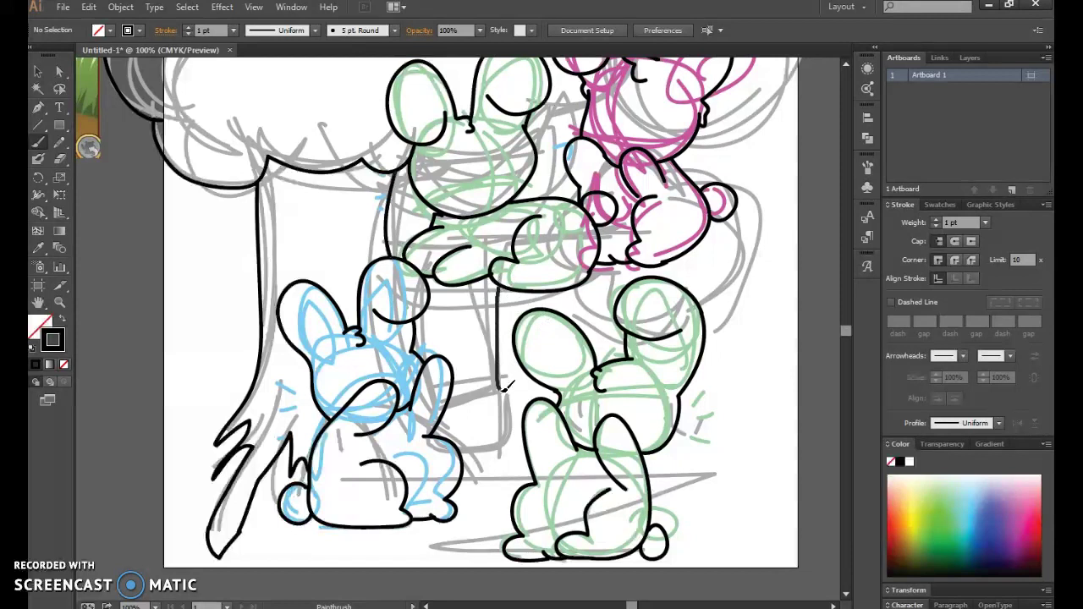
{"action": "left_click_drag", "start_coordinate": [429, 312], "coordinate": [422, 362]}
{"action": "left_click_drag", "start_coordinate": [432, 287], "coordinate": [546, 291]}
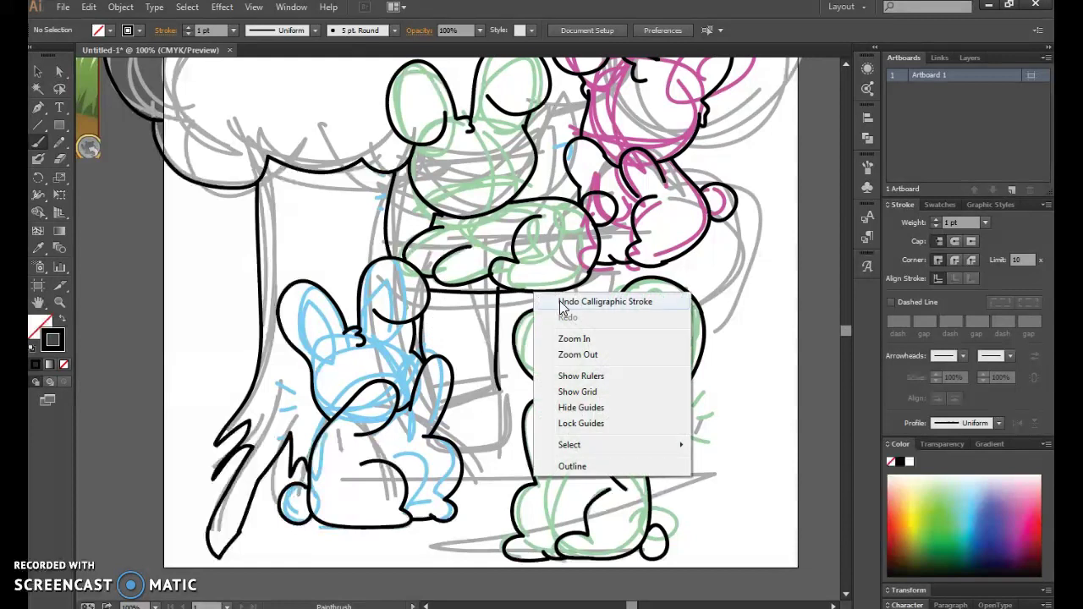
{"action": "left_click", "coordinate": [746, 286]}
{"action": "right_click", "coordinate": [754, 294]}
{"action": "left_click", "coordinate": [772, 305]}
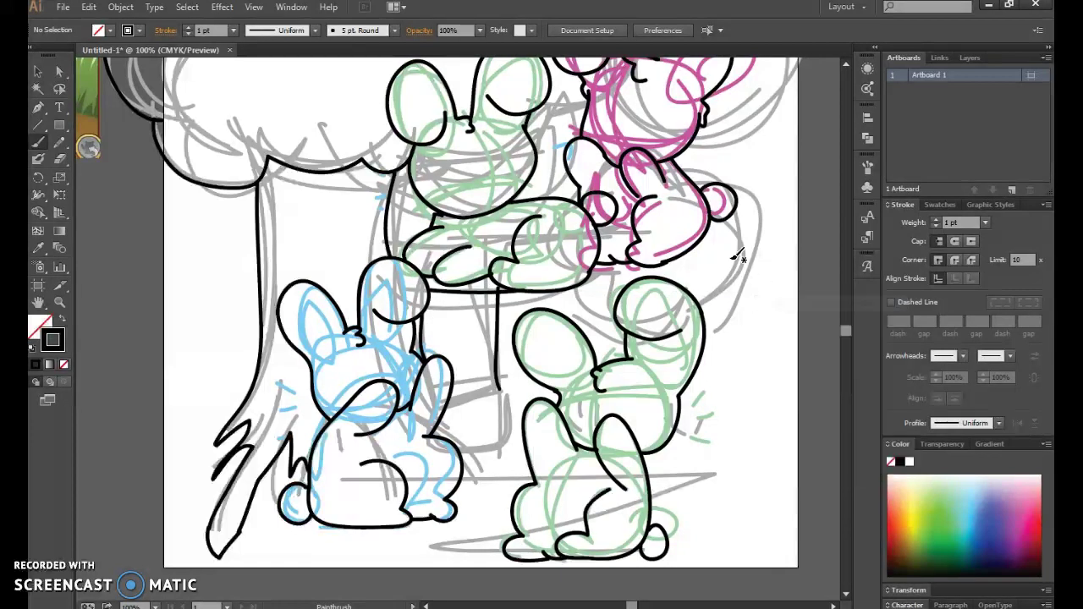
{"action": "mouse_move", "coordinate": [686, 166]}
{"action": "left_mouse_down"}
{"action": "mouse_move", "coordinate": [726, 156]}
{"action": "mouse_move", "coordinate": [734, 179]}
{"action": "mouse_move", "coordinate": [758, 180]}
{"action": "mouse_move", "coordinate": [775, 273]}
{"action": "mouse_move", "coordinate": [700, 310]}
{"action": "left_mouse_up"}
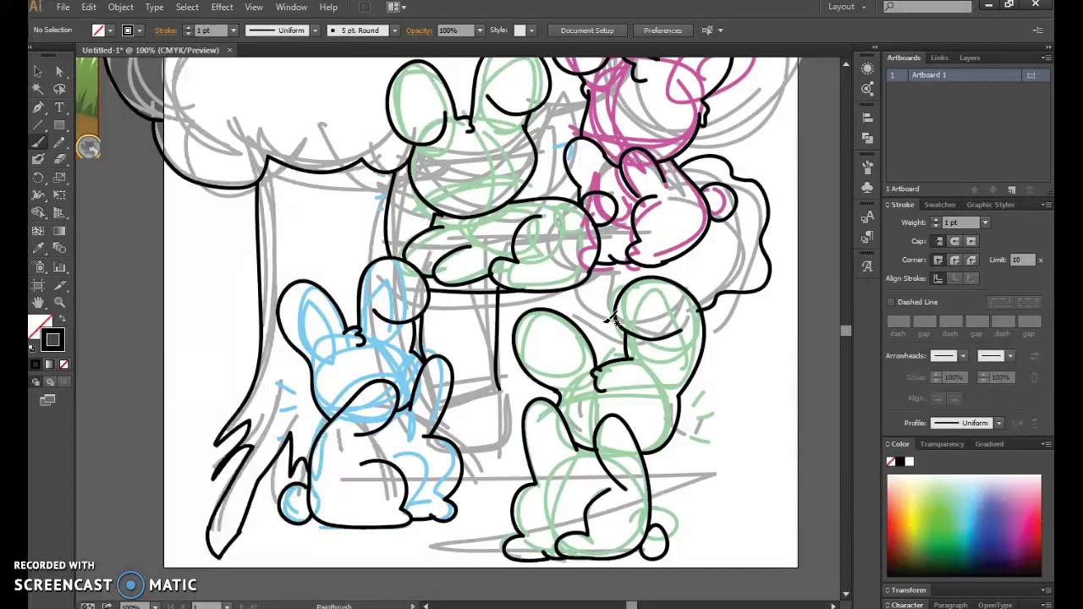
{"action": "right_click", "coordinate": [597, 285]}
{"action": "left_click", "coordinate": [616, 291]}
Trace the foliage clumps around the pink figure in black and outline the sun behind its head in yellow.
{"action": "mouse_move", "coordinate": [679, 166]}
{"action": "left_mouse_down"}
{"action": "mouse_move", "coordinate": [741, 175]}
{"action": "mouse_move", "coordinate": [750, 213]}
{"action": "mouse_move", "coordinate": [753, 203]}
{"action": "mouse_move", "coordinate": [770, 221]}
{"action": "mouse_move", "coordinate": [752, 280]}
{"action": "mouse_move", "coordinate": [728, 290]}
{"action": "mouse_move", "coordinate": [738, 291]}
{"action": "mouse_move", "coordinate": [733, 311]}
{"action": "mouse_move", "coordinate": [701, 322]}
{"action": "left_mouse_up"}
{"action": "mouse_move", "coordinate": [576, 286]}
{"action": "left_mouse_down"}
{"action": "mouse_move", "coordinate": [593, 310]}
{"action": "mouse_move", "coordinate": [633, 319]}
{"action": "left_mouse_up"}
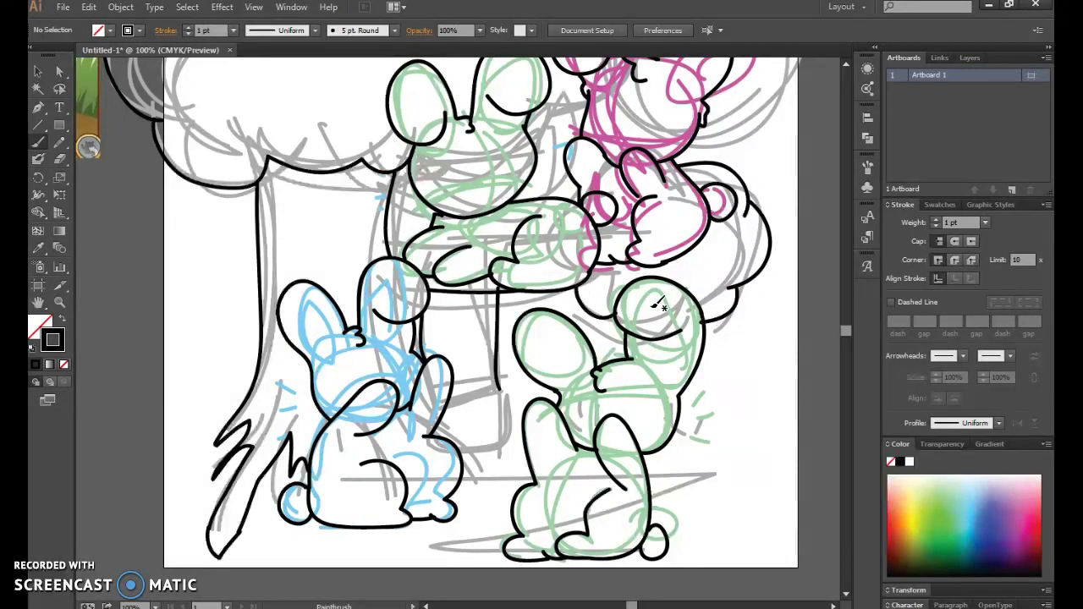
{"action": "scroll", "coordinate": [658, 304], "scroll_direction": "up", "scroll_amount": 4}
{"action": "left_click_drag", "start_coordinate": [535, 289], "coordinate": [591, 250]}
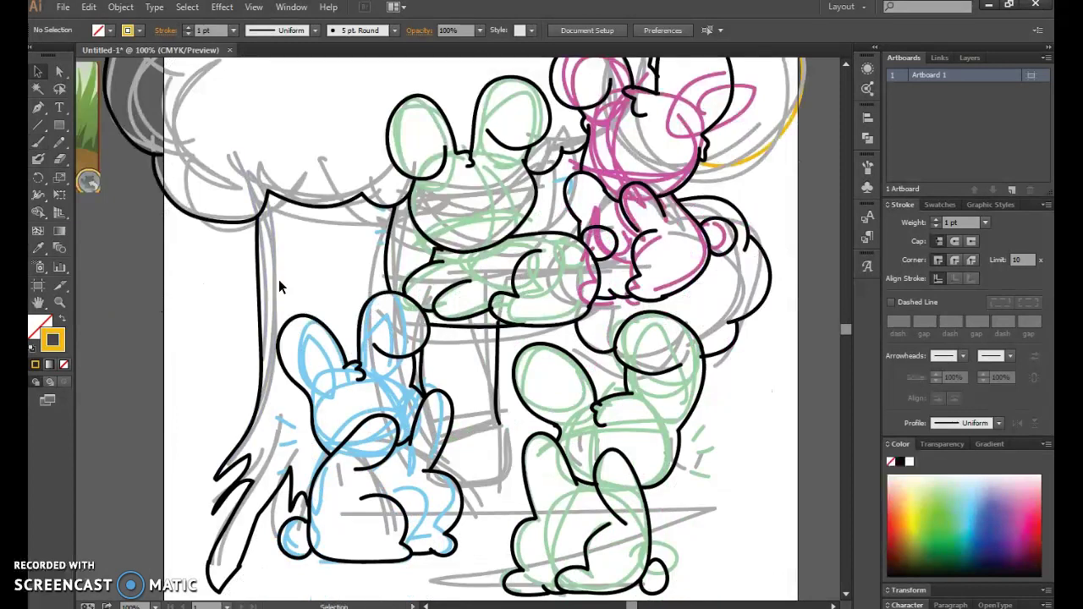
{"action": "left_click", "coordinate": [275, 283]}
{"action": "key", "text": "Delete"}
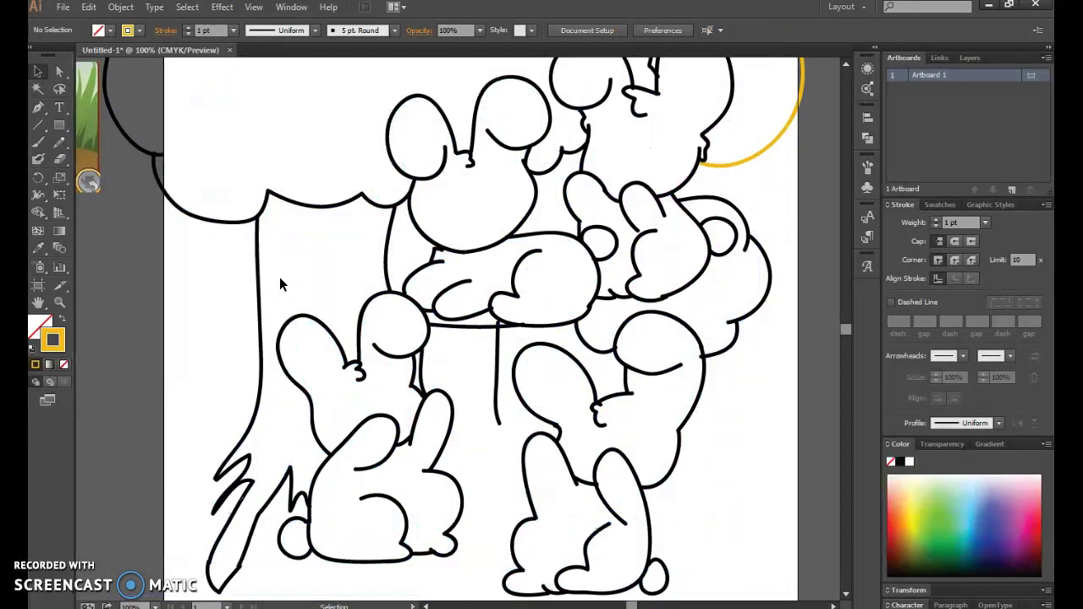
{"action": "right_click", "coordinate": [451, 395]}
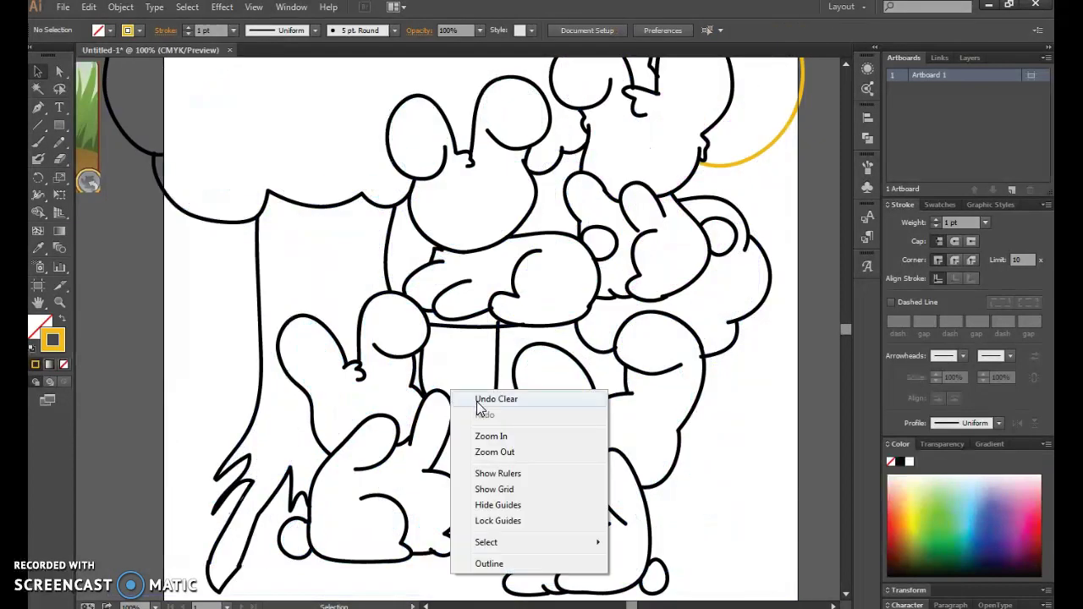
{"action": "key", "text": "Escape"}
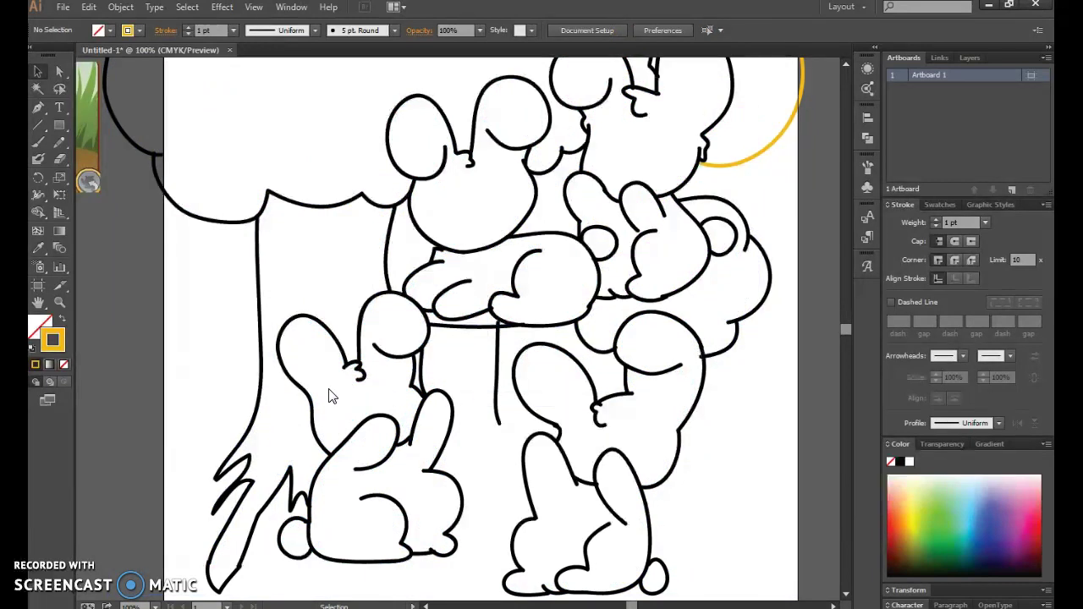
{"action": "key", "text": "ctrl+z"}
{"action": "left_click", "coordinate": [150, 368]}
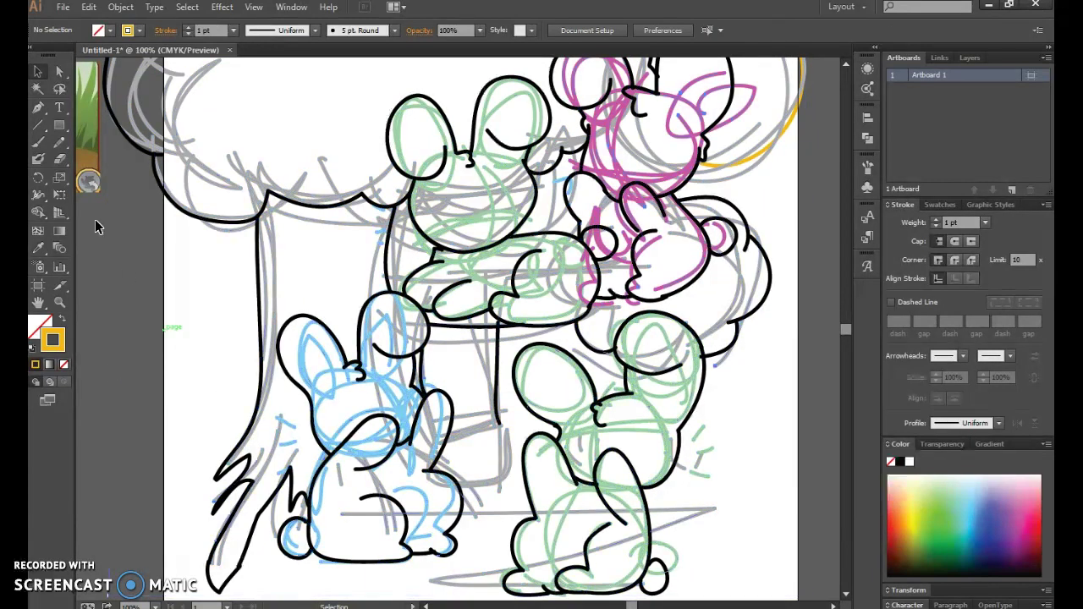
Delete the reclining green figure's right cheek line and redraw it in black with a fuller curve.
{"action": "left_click", "coordinate": [526, 211]}
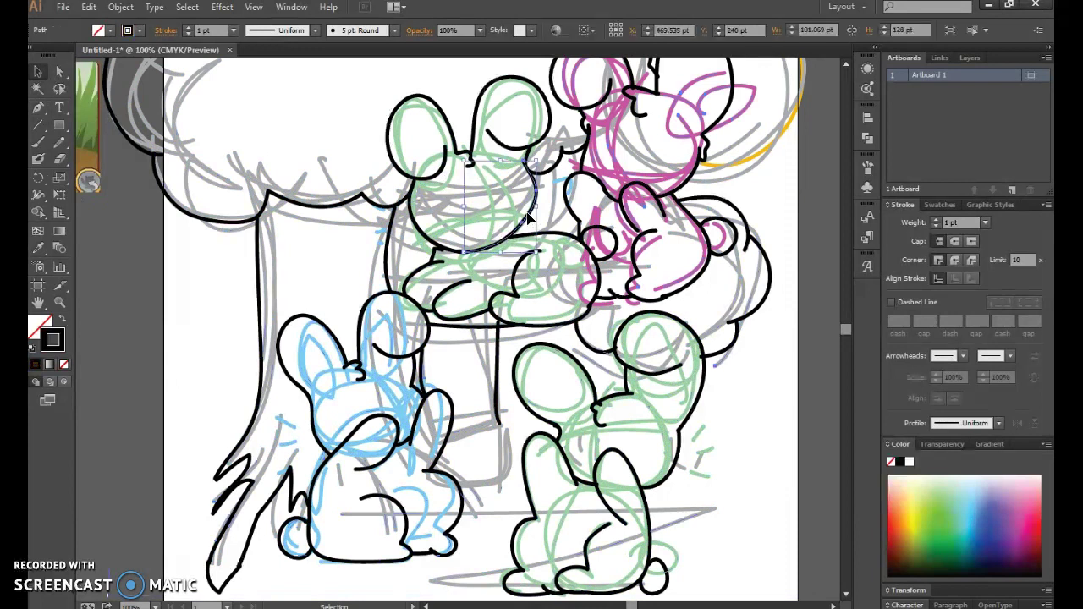
{"action": "key", "text": "Delete"}
{"action": "left_click", "coordinate": [38, 142]}
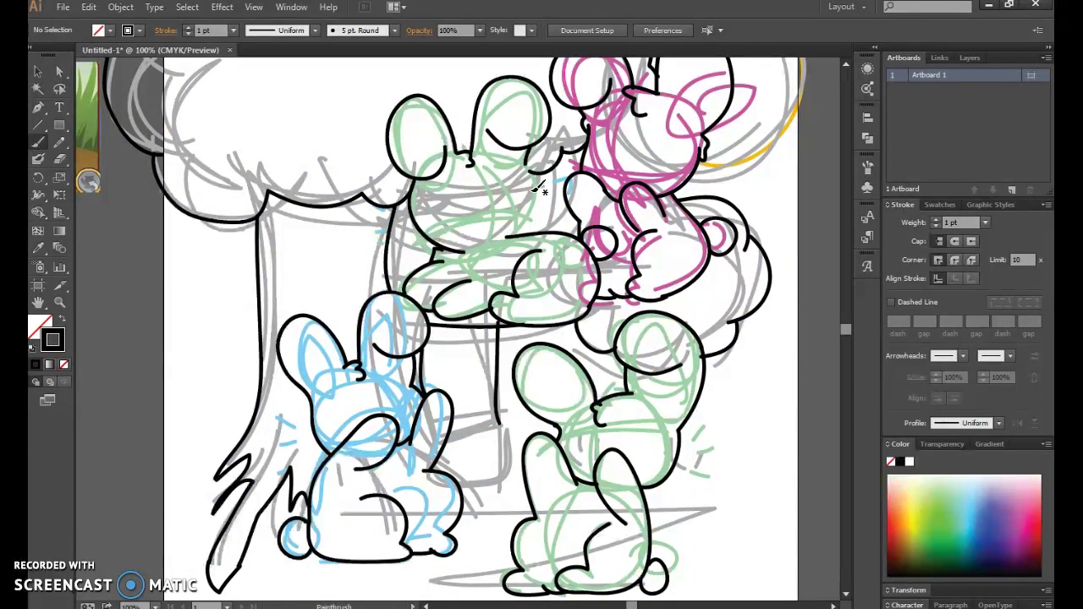
{"action": "mouse_move", "coordinate": [532, 167]}
{"action": "left_mouse_down"}
{"action": "mouse_move", "coordinate": [542, 197]}
{"action": "mouse_move", "coordinate": [507, 238]}
{"action": "left_mouse_up"}
Draw two short vertical eyes and a small round mouth in black on the lower green figure's face.
{"action": "left_click_drag", "start_coordinate": [622, 427], "coordinate": [574, 438]}
{"action": "right_click", "coordinate": [620, 432]}
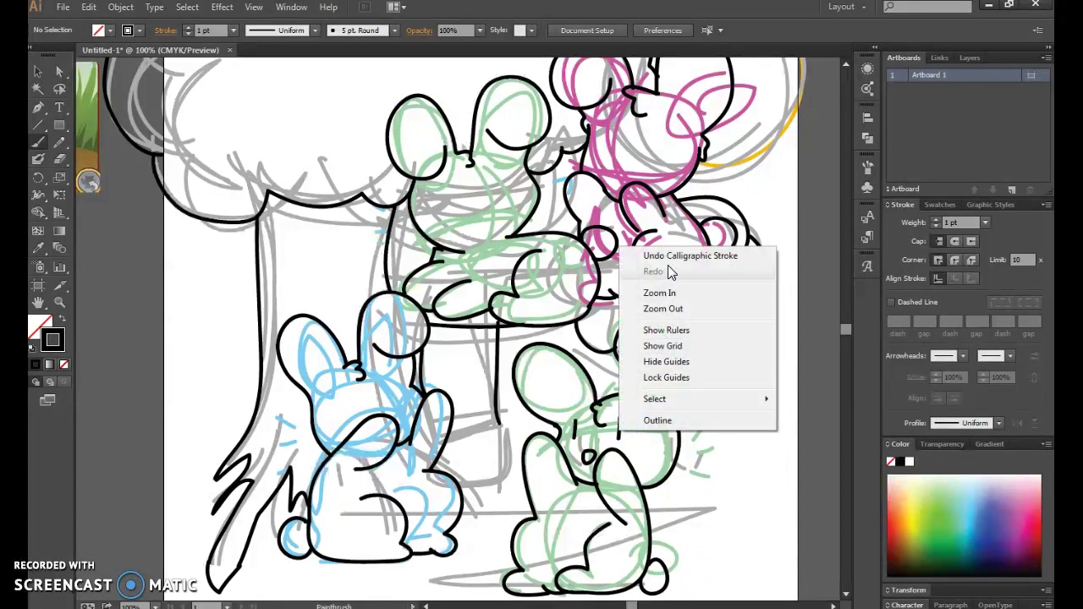
{"action": "left_click", "coordinate": [768, 491]}
{"action": "right_click", "coordinate": [760, 433]}
{"action": "left_click", "coordinate": [816, 264]}
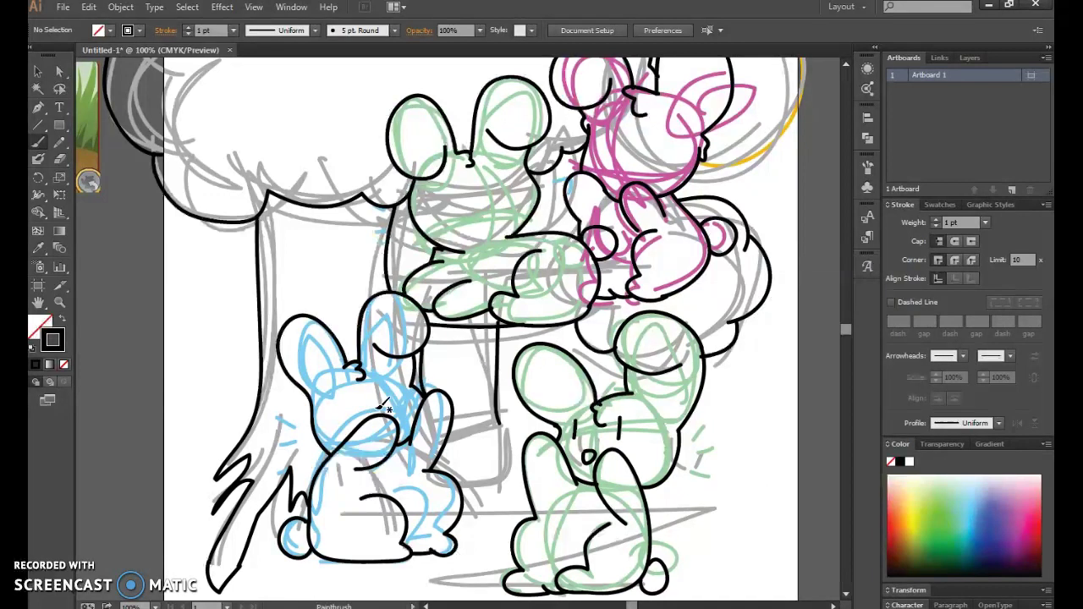
Draw two short slanted eyes and a small mouth in black on the blue figure's face, redoing the strokes that miss.
{"action": "left_click_drag", "start_coordinate": [394, 385], "coordinate": [401, 396]}
{"action": "right_click", "coordinate": [423, 383]}
{"action": "left_click", "coordinate": [436, 390]}
{"action": "right_click", "coordinate": [445, 395]}
{"action": "left_click", "coordinate": [454, 404]}
{"action": "left_click_drag", "start_coordinate": [403, 410], "coordinate": [390, 423]}
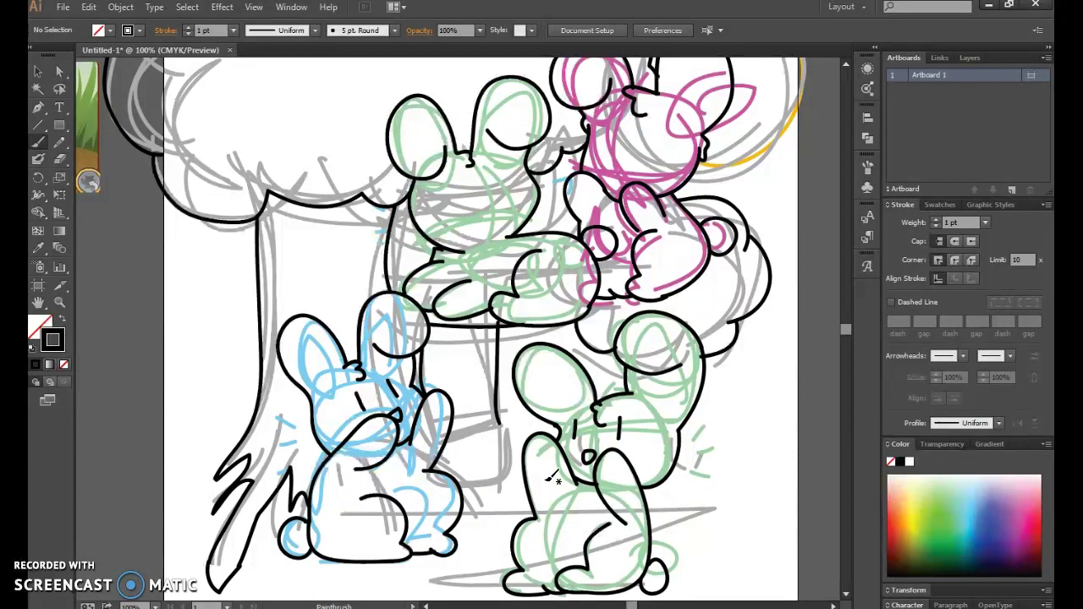
Draw two slanted oval eyes and a small open mouth in black on the pink figure's face.
{"action": "scroll", "coordinate": [601, 423], "scroll_direction": "up", "scroll_amount": 2}
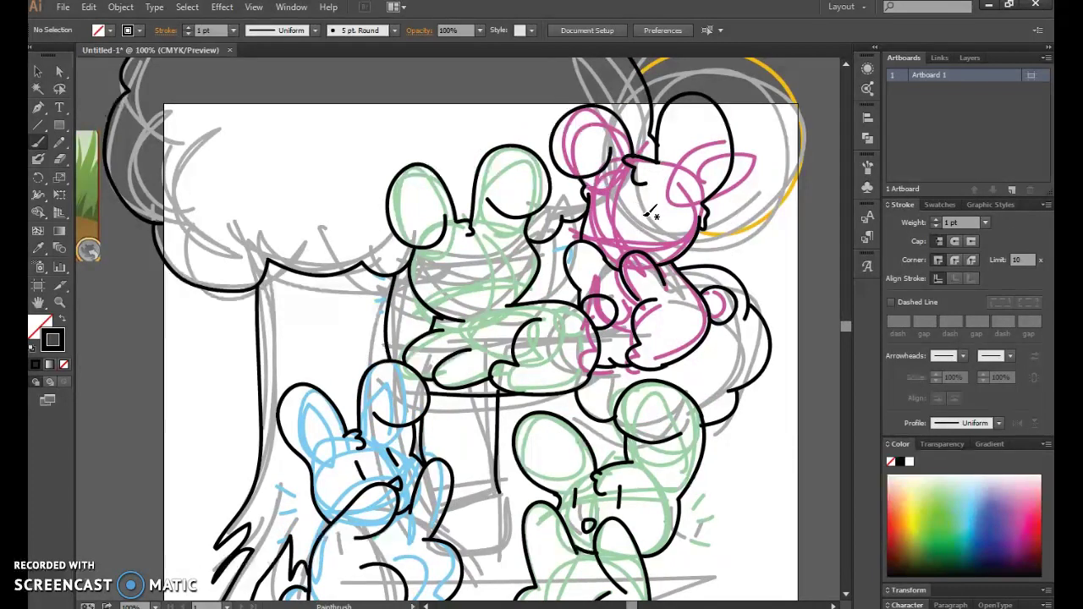
{"action": "left_click_drag", "start_coordinate": [659, 210], "coordinate": [667, 220]}
{"action": "mouse_move", "coordinate": [593, 218]}
{"action": "left_mouse_down"}
{"action": "mouse_move", "coordinate": [623, 209]}
{"action": "mouse_move", "coordinate": [629, 247]}
{"action": "mouse_move", "coordinate": [633, 237]}
{"action": "left_mouse_up"}
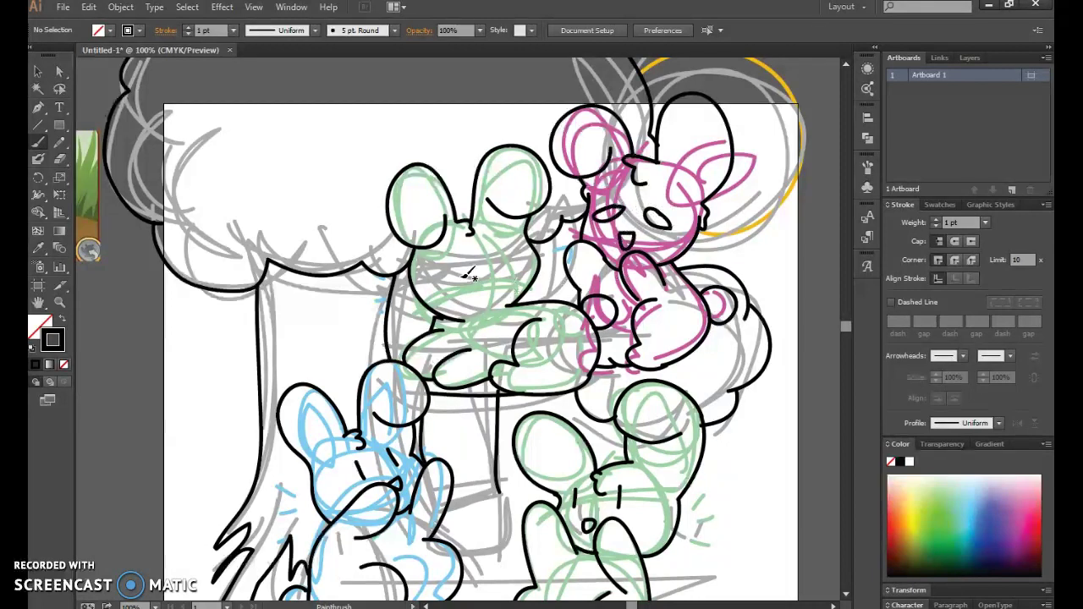
Draw two short vertical eyes and a small mouth in black on the reclining green figure's face.
{"action": "key", "text": "v"}
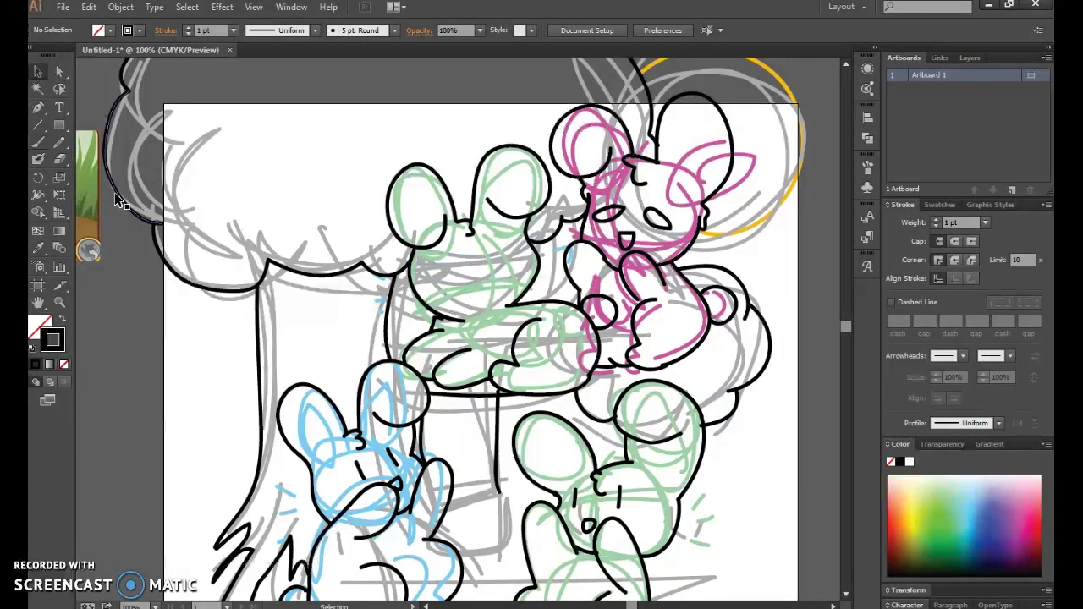
{"action": "left_click", "coordinate": [38, 143]}
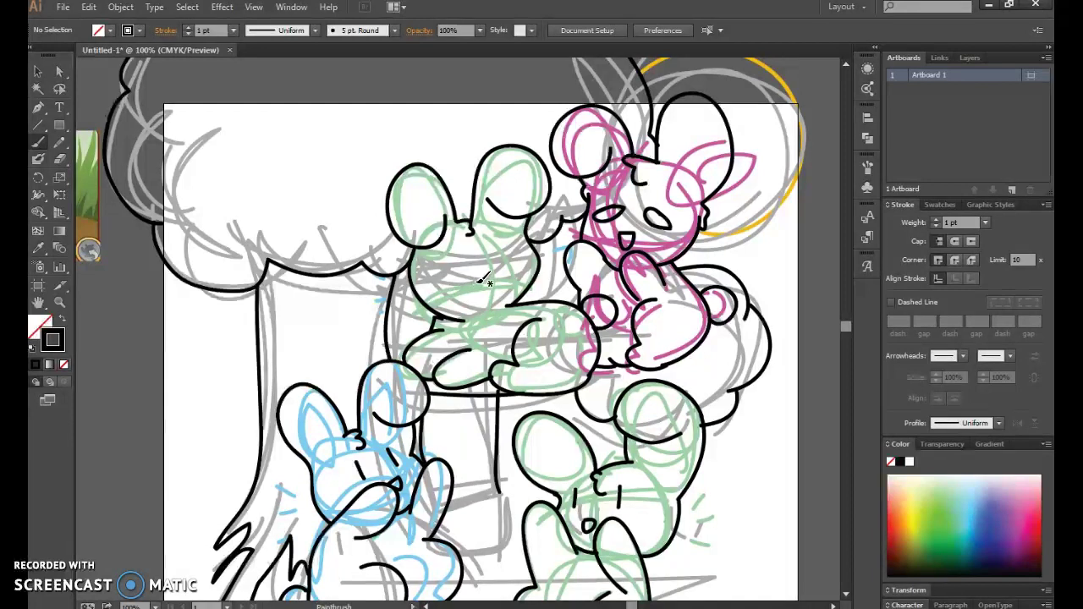
{"action": "mouse_move", "coordinate": [472, 270]}
{"action": "left_mouse_down"}
{"action": "mouse_move", "coordinate": [472, 291]}
{"action": "mouse_move", "coordinate": [506, 291]}
{"action": "left_mouse_up"}
Try replacing the pink figure's oval eyes and open mouth with short vertical black eye strokes.
{"action": "left_click", "coordinate": [40, 71]}
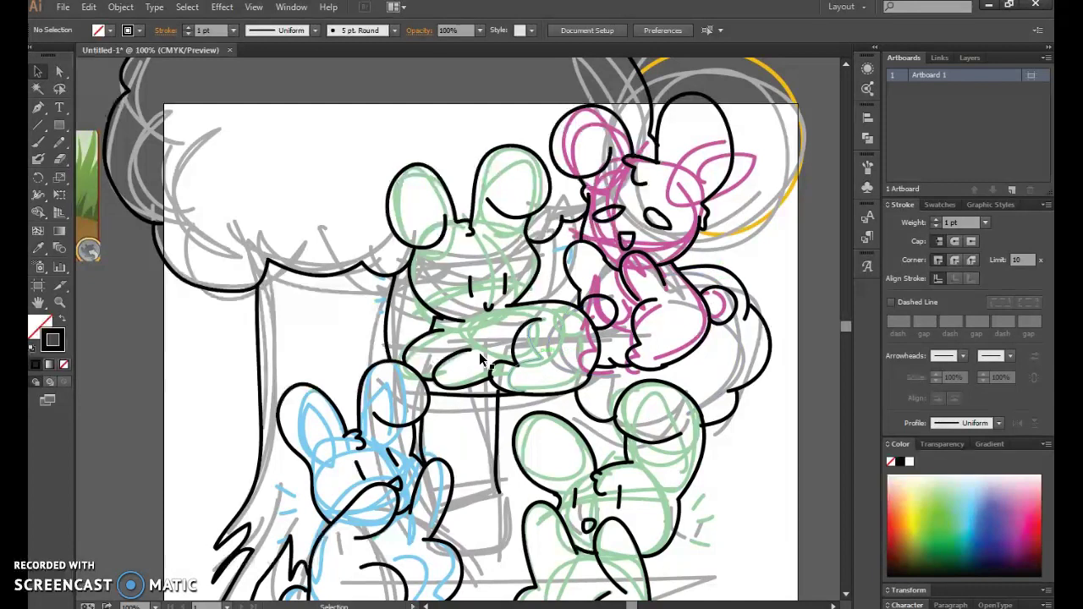
{"action": "scroll", "coordinate": [472, 352], "scroll_direction": "down", "scroll_amount": 2}
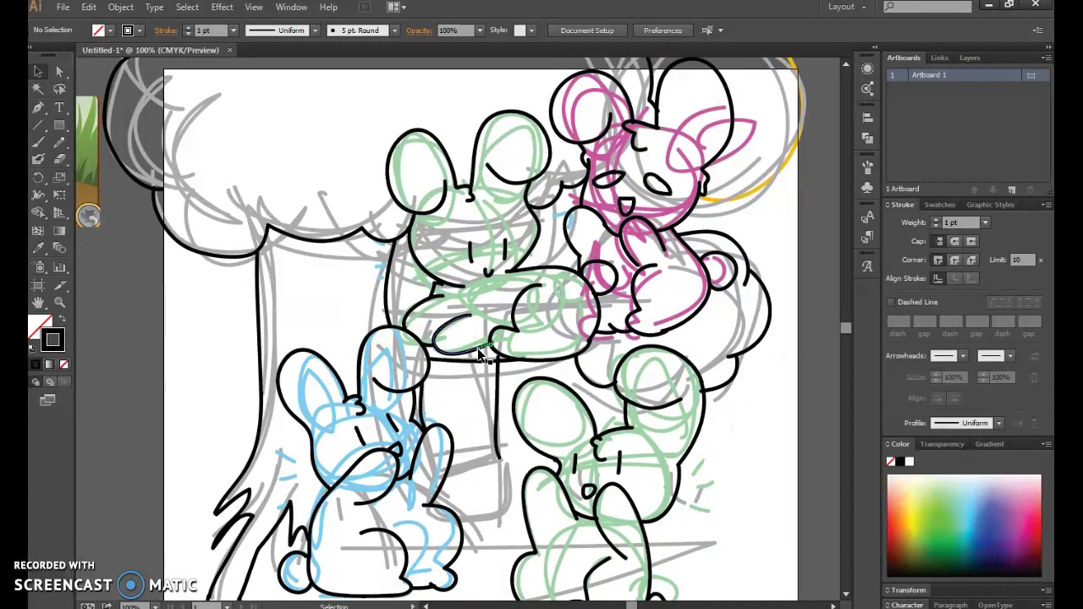
{"action": "left_click", "coordinate": [652, 191]}
{"action": "key", "text": "Delete"}
{"action": "left_click", "coordinate": [616, 183]}
{"action": "key", "text": "Delete"}
{"action": "left_click", "coordinate": [629, 207]}
{"action": "key", "text": "Delete"}
{"action": "left_click", "coordinate": [36, 143]}
{"action": "left_click_drag", "start_coordinate": [635, 179], "coordinate": [634, 195]}
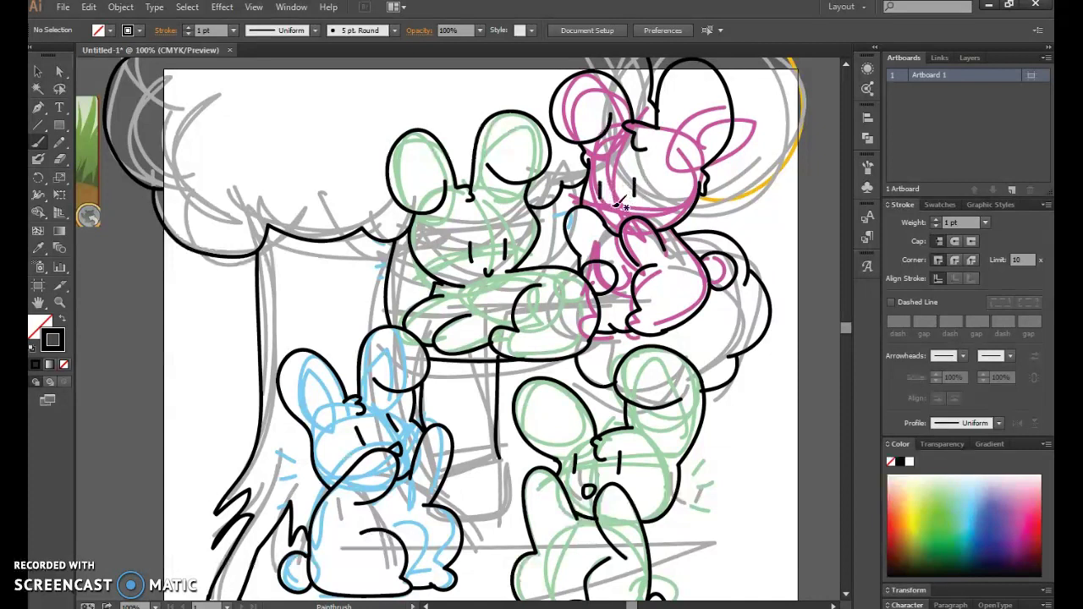
Undo the new eye strokes and the deletions on the pink figure's face, then clear the selection.
{"action": "right_click", "coordinate": [601, 179]}
{"action": "left_click", "coordinate": [623, 188]}
{"action": "right_click", "coordinate": [617, 183]}
{"action": "left_click", "coordinate": [631, 195]}
{"action": "right_click", "coordinate": [616, 187]}
{"action": "left_click", "coordinate": [635, 200]}
{"action": "right_click", "coordinate": [616, 189]}
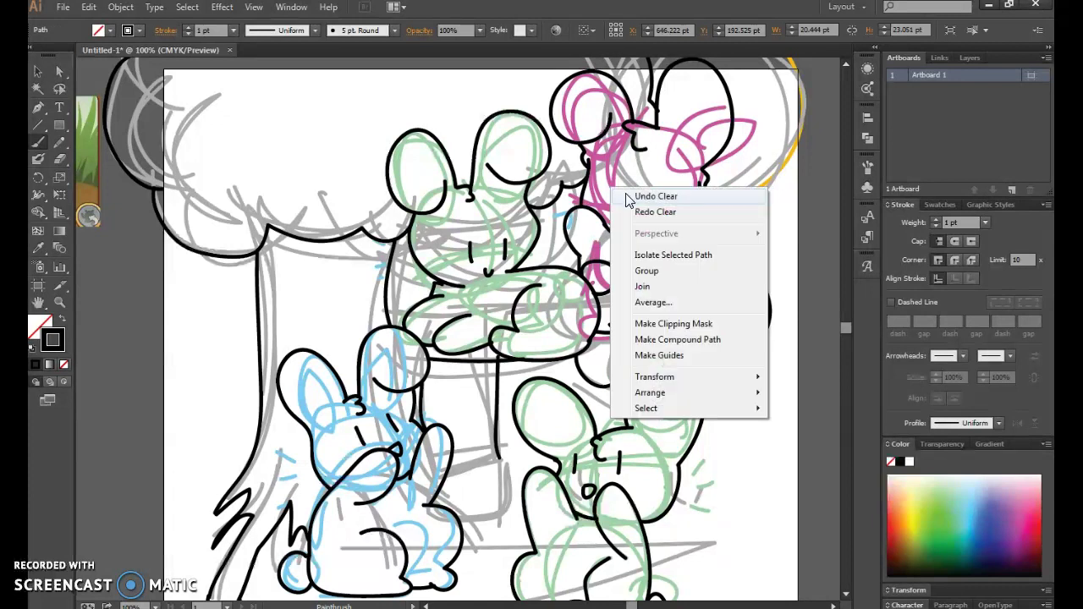
{"action": "left_click", "coordinate": [633, 199]}
{"action": "right_click", "coordinate": [614, 188]}
{"action": "left_click", "coordinate": [628, 198]}
{"action": "left_click", "coordinate": [38, 71]}
{"action": "left_click", "coordinate": [198, 349]}
Draw the swing's flat seat between the ropes in black with short wood-grain lines, redoing the stroke that misses.
{"action": "left_click", "coordinate": [38, 143]}
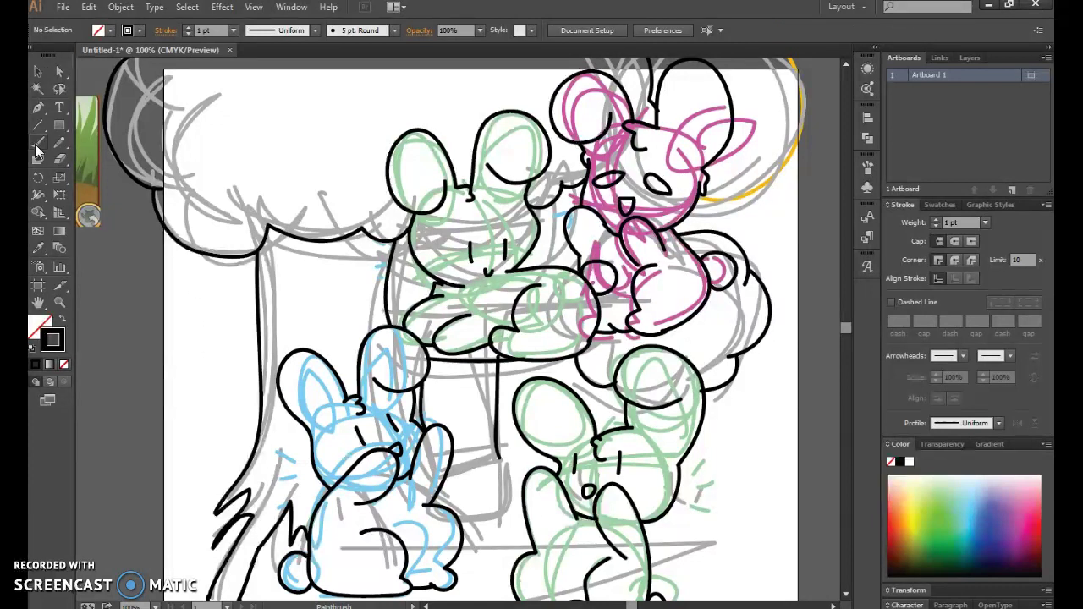
{"action": "scroll", "coordinate": [779, 445], "scroll_direction": "down", "scroll_amount": 3}
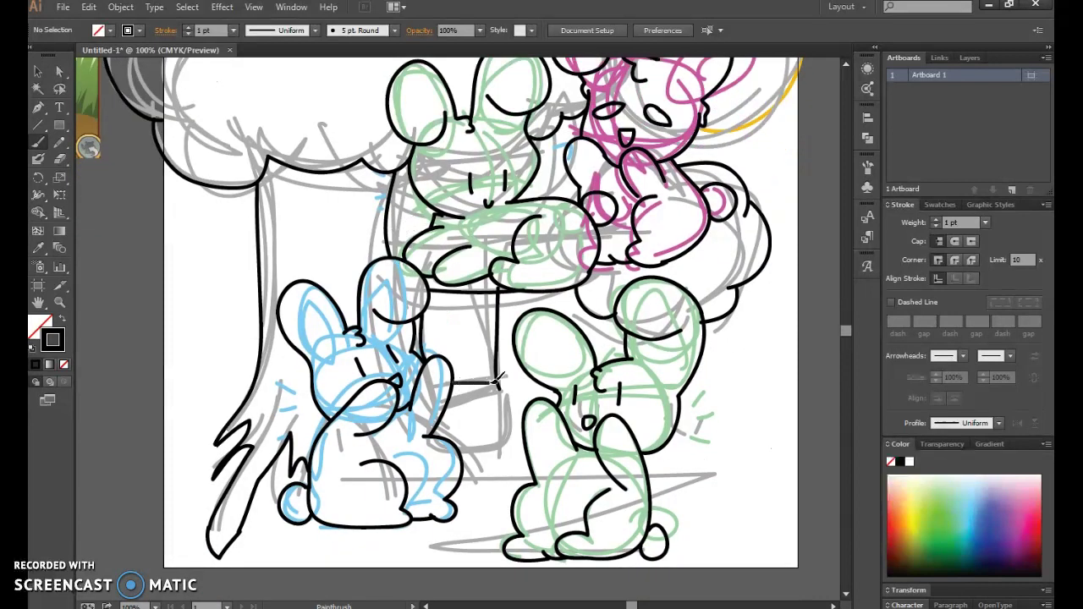
{"action": "mouse_move", "coordinate": [501, 383]}
{"action": "left_mouse_down"}
{"action": "mouse_move", "coordinate": [501, 403]}
{"action": "mouse_move", "coordinate": [466, 408]}
{"action": "left_mouse_up"}
{"action": "right_click", "coordinate": [498, 356]}
{"action": "left_click", "coordinate": [534, 365]}
{"action": "mouse_move", "coordinate": [499, 377]}
{"action": "left_mouse_down"}
{"action": "mouse_move", "coordinate": [499, 391]}
{"action": "mouse_move", "coordinate": [465, 389]}
{"action": "mouse_move", "coordinate": [462, 380]}
{"action": "mouse_move", "coordinate": [484, 374]}
{"action": "left_mouse_up"}
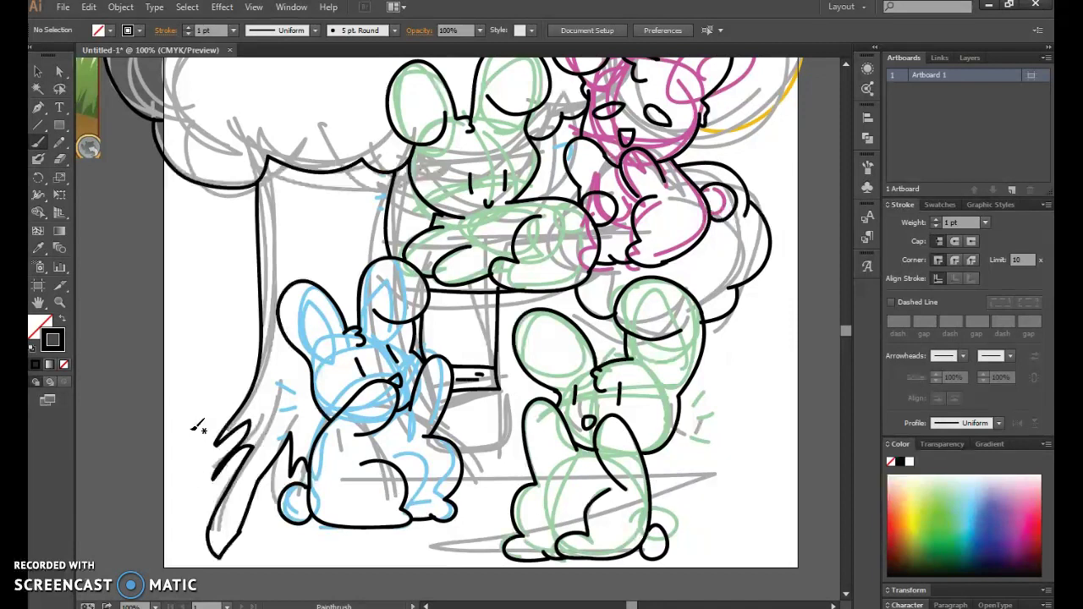
Draw spiky grass outward from the tree's roots and a sweeping curved ground outline below the artboard in black.
{"action": "mouse_move", "coordinate": [228, 423]}
{"action": "left_mouse_down"}
{"action": "mouse_move", "coordinate": [191, 388]}
{"action": "mouse_move", "coordinate": [144, 396]}
{"action": "mouse_move", "coordinate": [127, 432]}
{"action": "mouse_move", "coordinate": [151, 445]}
{"action": "left_mouse_up"}
{"action": "scroll", "coordinate": [138, 416], "scroll_direction": "down", "scroll_amount": 4}
{"action": "mouse_move", "coordinate": [156, 310]}
{"action": "left_mouse_down"}
{"action": "mouse_move", "coordinate": [123, 410]}
{"action": "mouse_move", "coordinate": [141, 443]}
{"action": "mouse_move", "coordinate": [193, 465]}
{"action": "mouse_move", "coordinate": [280, 467]}
{"action": "mouse_move", "coordinate": [591, 462]}
{"action": "mouse_move", "coordinate": [790, 444]}
{"action": "mouse_move", "coordinate": [818, 418]}
{"action": "mouse_move", "coordinate": [827, 390]}
{"action": "mouse_move", "coordinate": [818, 320]}
{"action": "left_mouse_up"}
Draw jagged grass between the blue and lower green figures and from the green figure to the ground outline's far end.
{"action": "scroll", "coordinate": [799, 410], "scroll_direction": "up", "scroll_amount": 1}
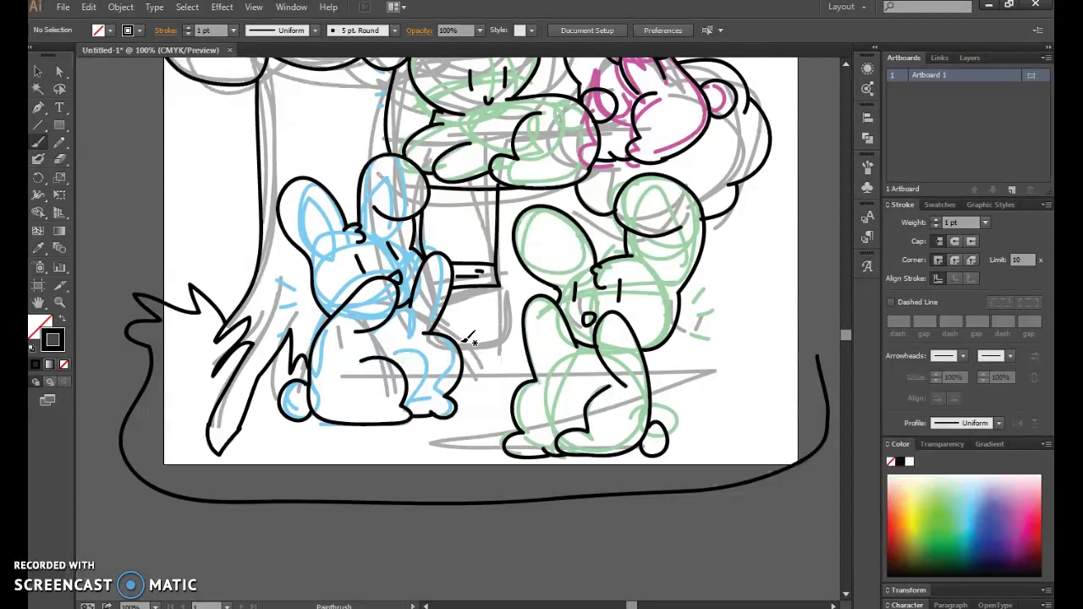
{"action": "mouse_move", "coordinate": [457, 343]}
{"action": "left_mouse_down"}
{"action": "mouse_move", "coordinate": [504, 306]}
{"action": "mouse_move", "coordinate": [499, 334]}
{"action": "mouse_move", "coordinate": [531, 326]}
{"action": "mouse_move", "coordinate": [479, 332]}
{"action": "mouse_move", "coordinate": [474, 344]}
{"action": "mouse_move", "coordinate": [504, 333]}
{"action": "mouse_move", "coordinate": [502, 349]}
{"action": "mouse_move", "coordinate": [534, 341]}
{"action": "left_mouse_up"}
{"action": "right_click", "coordinate": [560, 327]}
{"action": "left_click", "coordinate": [593, 337]}
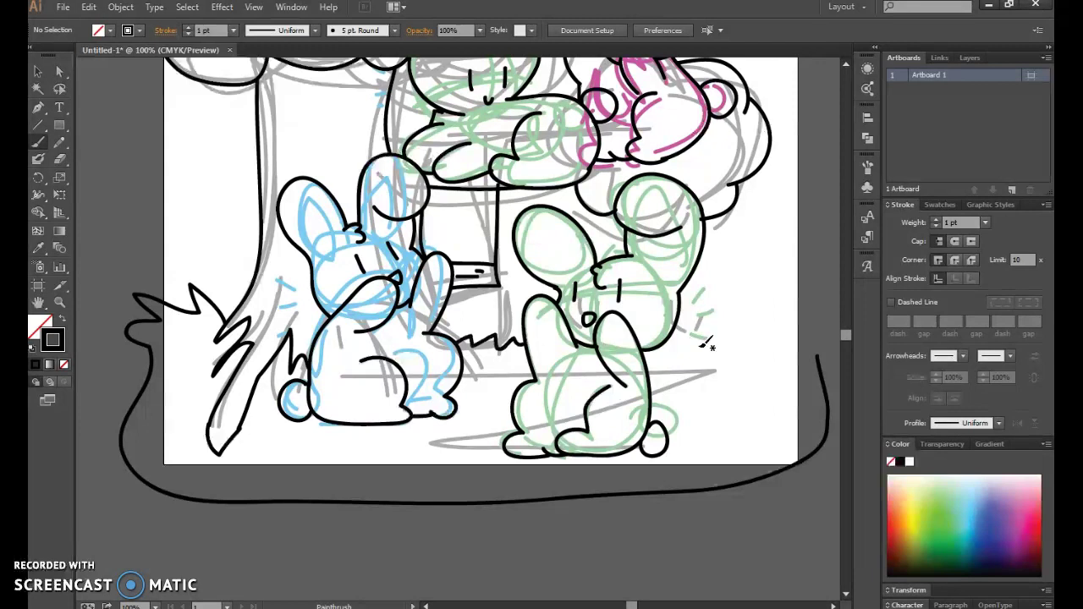
{"action": "mouse_move", "coordinate": [675, 336]}
{"action": "left_mouse_down"}
{"action": "mouse_move", "coordinate": [791, 332]}
{"action": "mouse_move", "coordinate": [790, 348]}
{"action": "mouse_move", "coordinate": [824, 355]}
{"action": "left_mouse_up"}
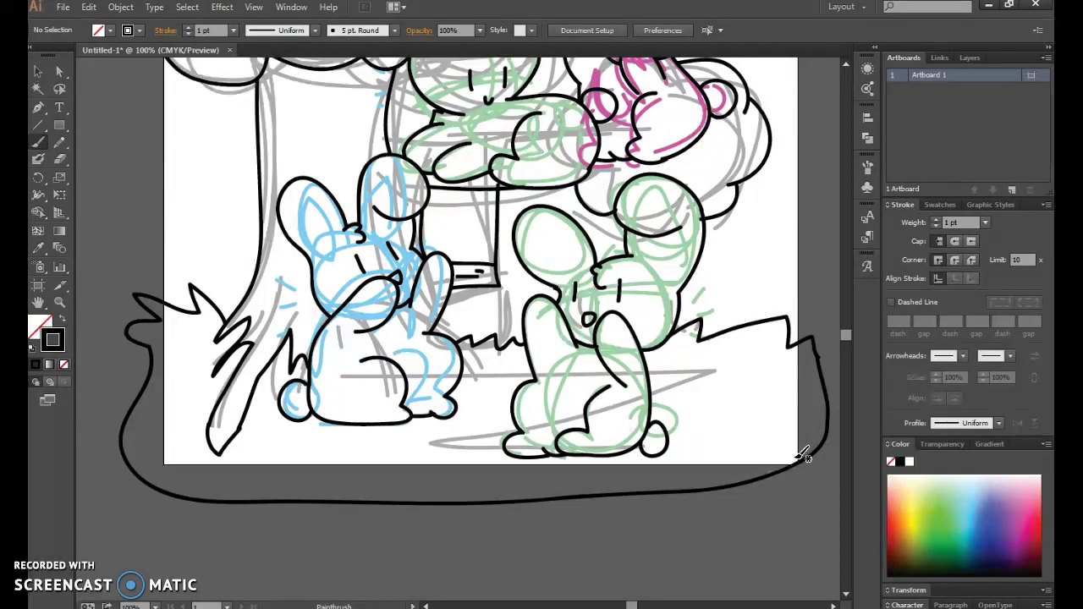
{"action": "scroll", "coordinate": [805, 450], "scroll_direction": "up", "scroll_amount": 2}
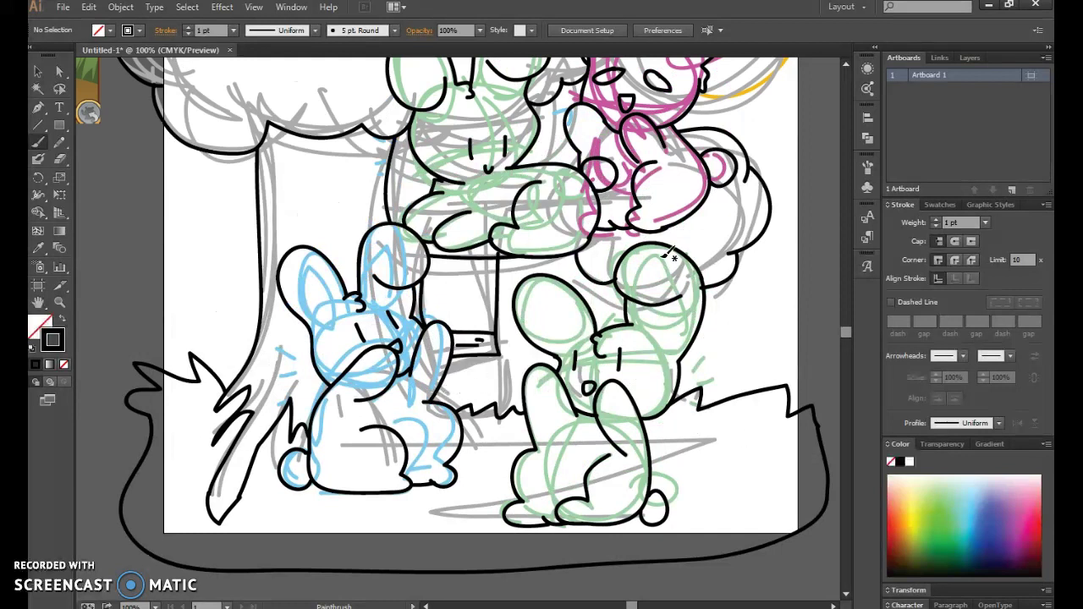